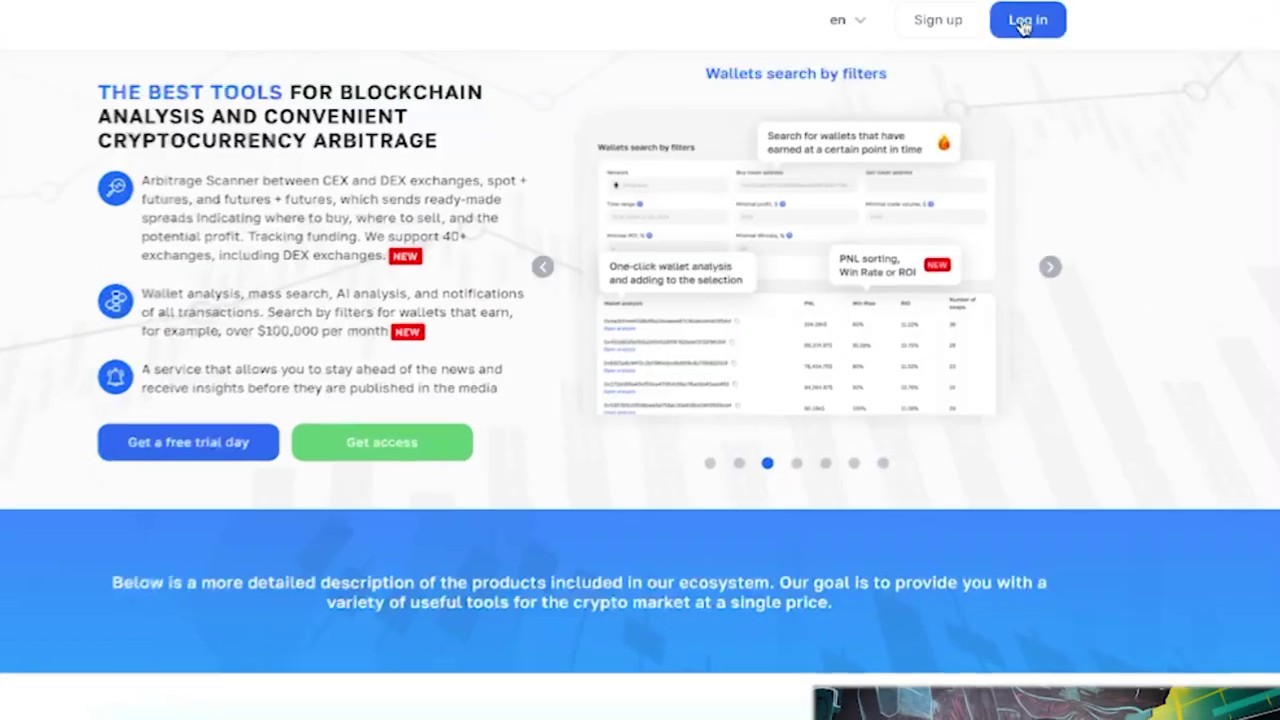
Sign up for a personal Arbitrage Scanner account with your e-mail, phone and Telegram details, then log in
left_click(1018, 20)
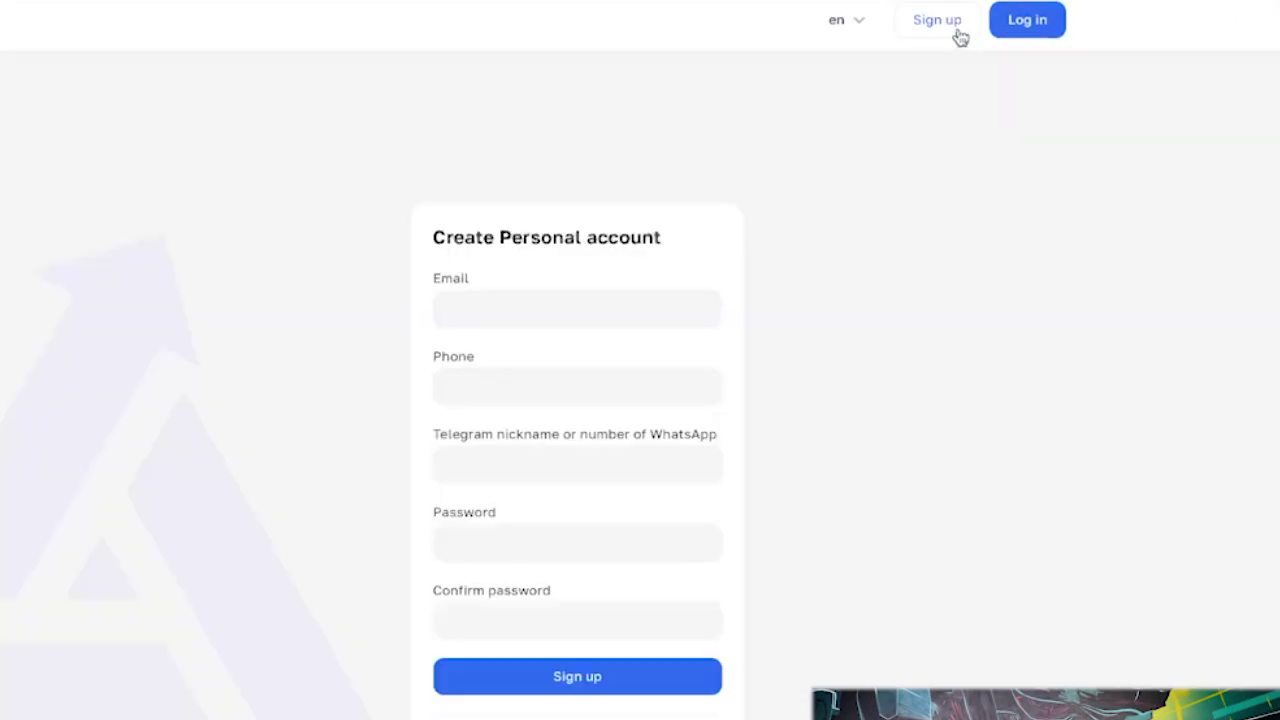
left_click(494, 296)
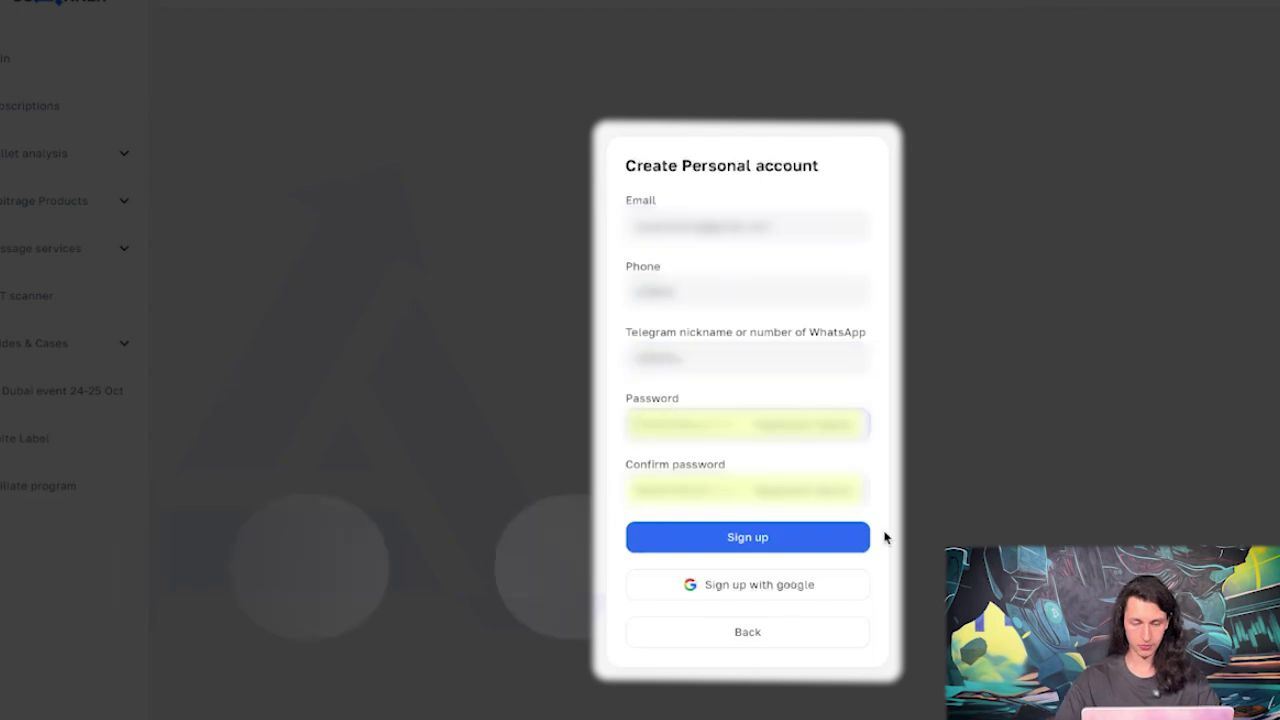
left_click(758, 540)
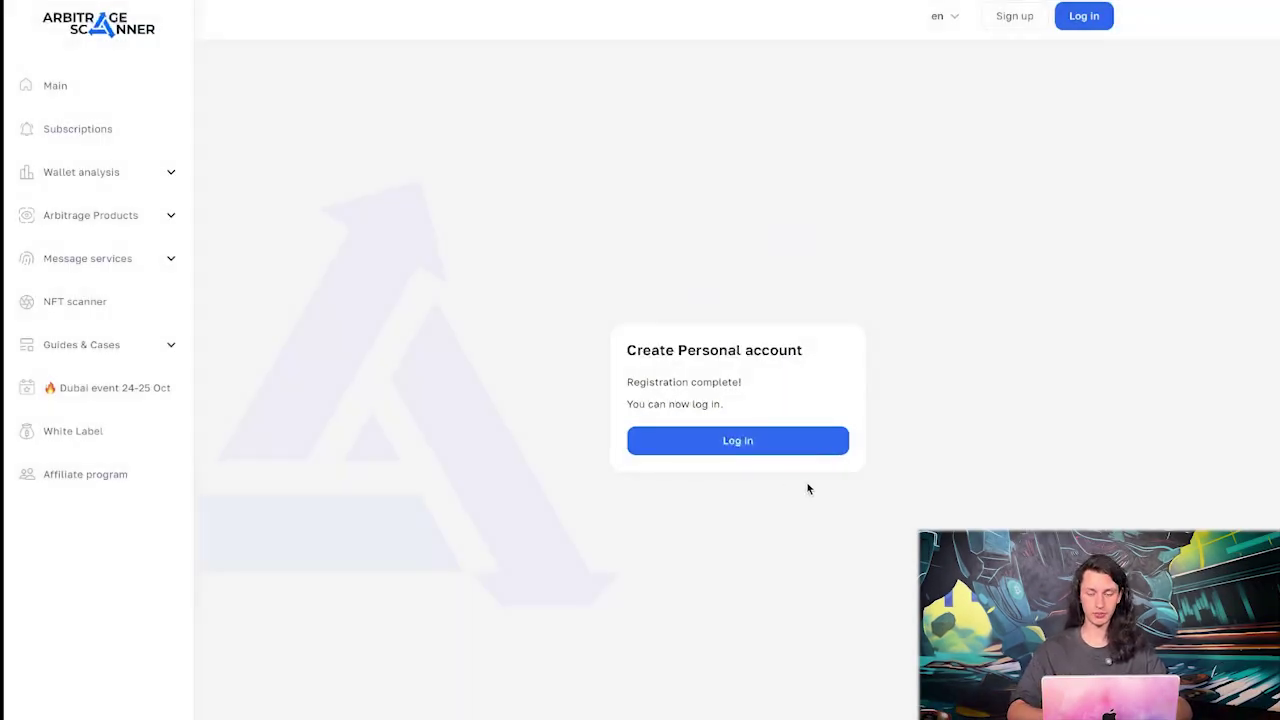
left_click(737, 442)
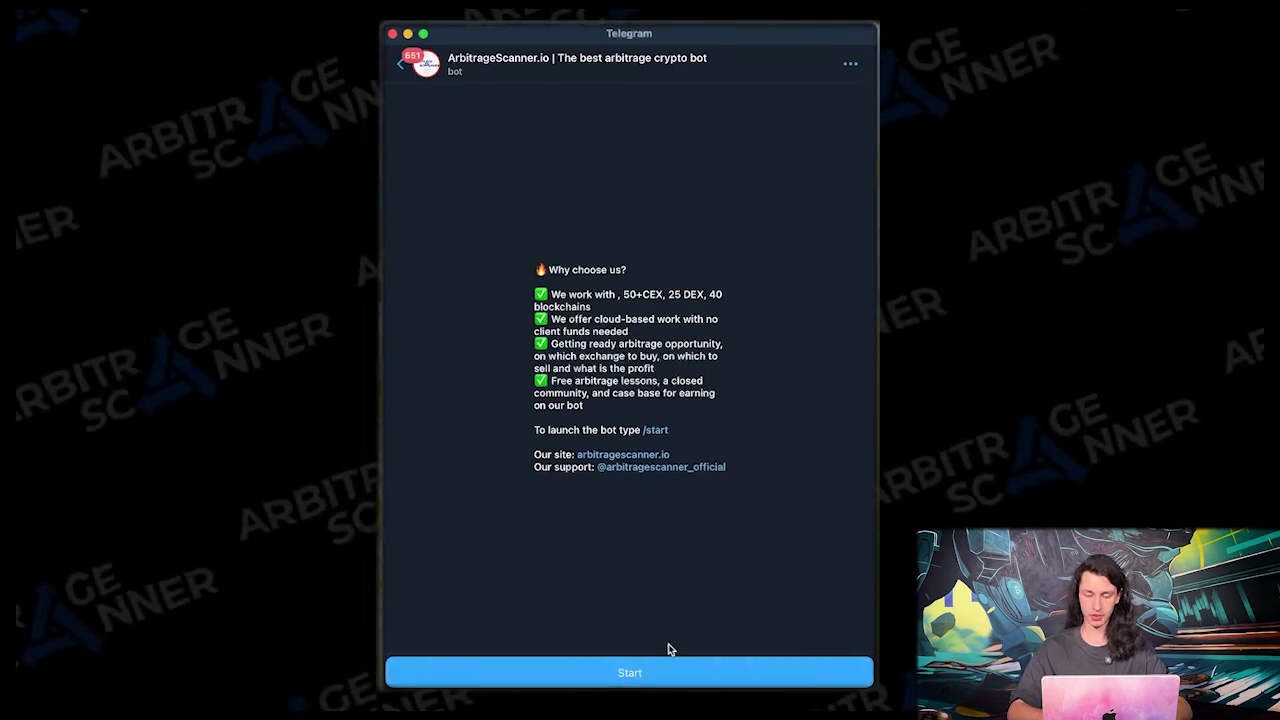
Start the ArbitrageScanner.io bot in English and send it your registered e-mail address
left_click(629, 673)
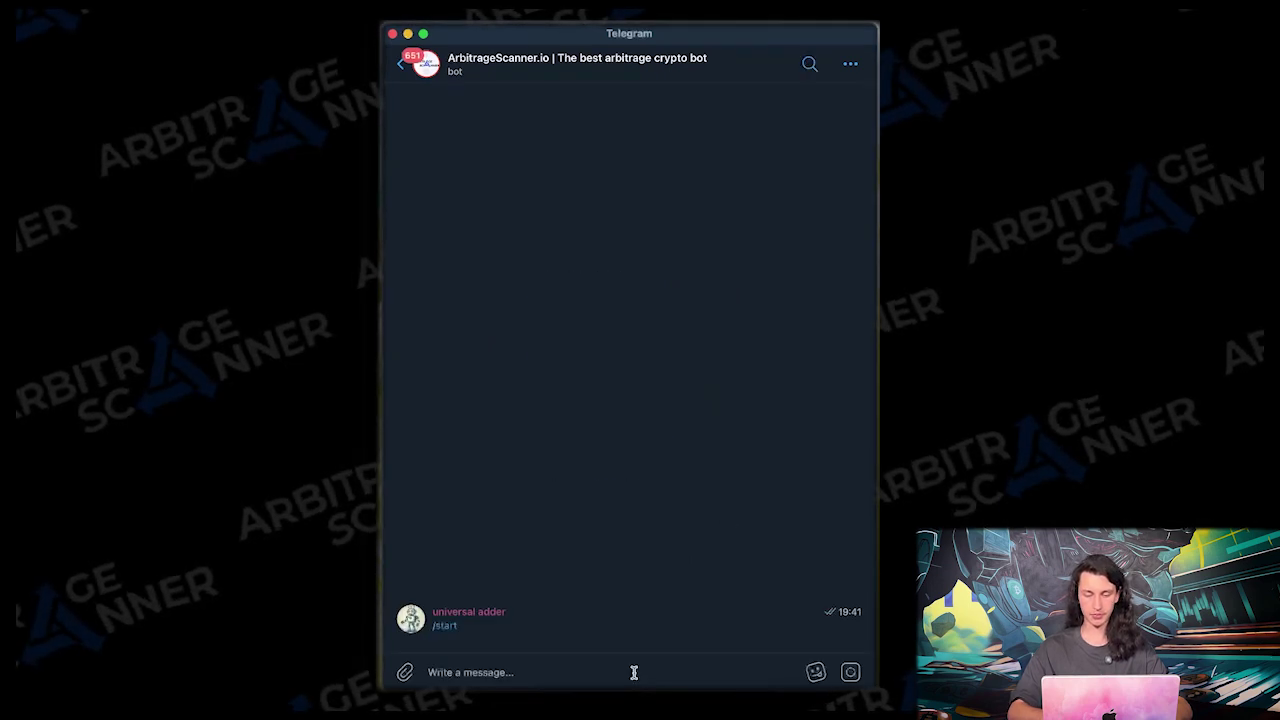
left_click(490, 620)
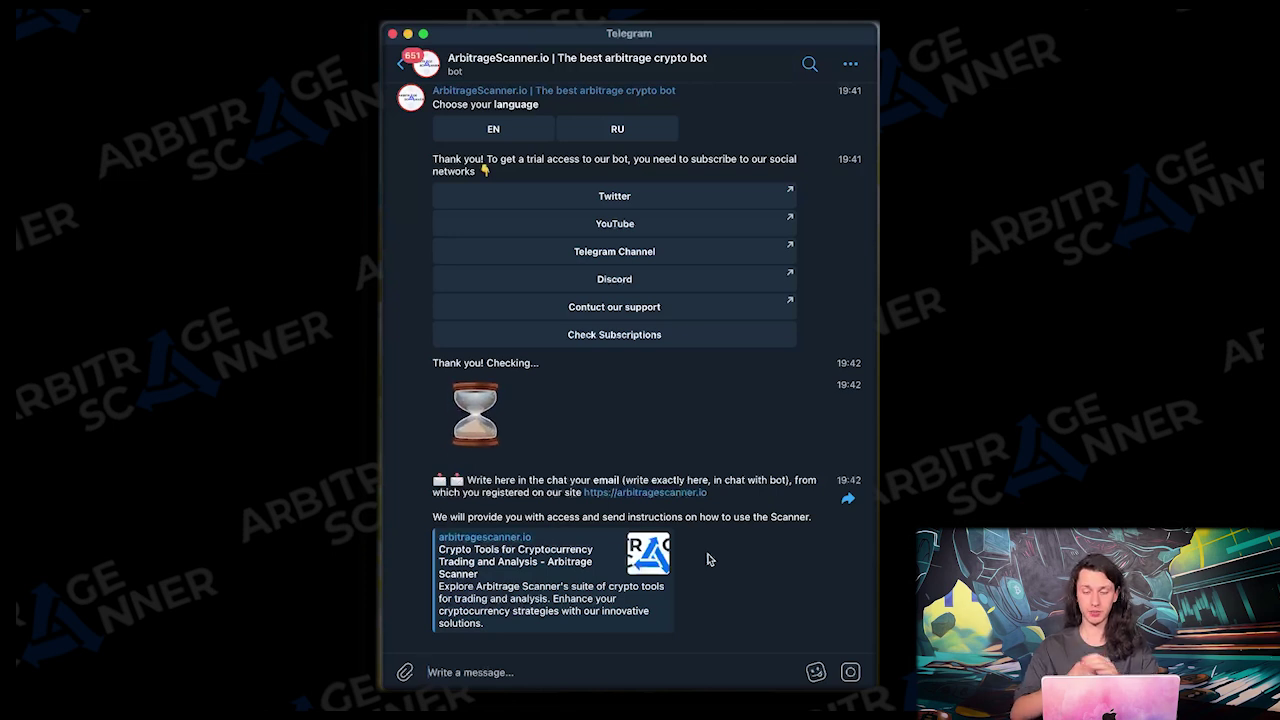
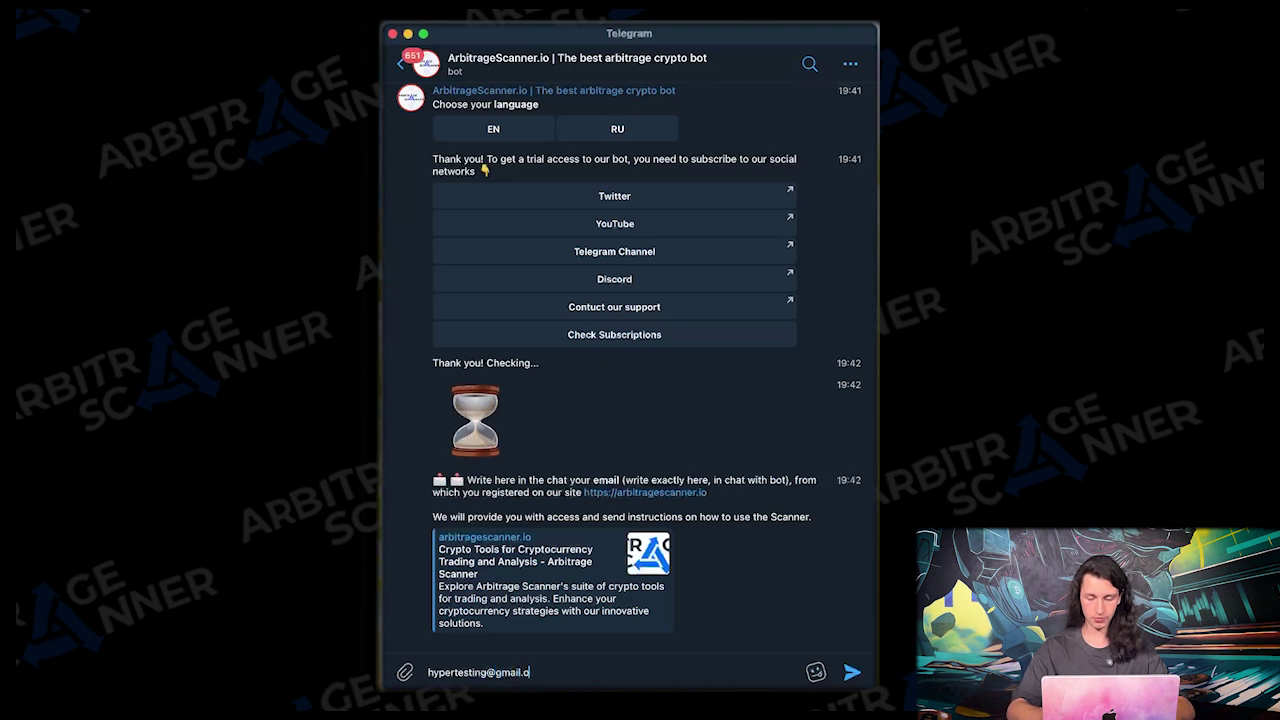
key("Return")
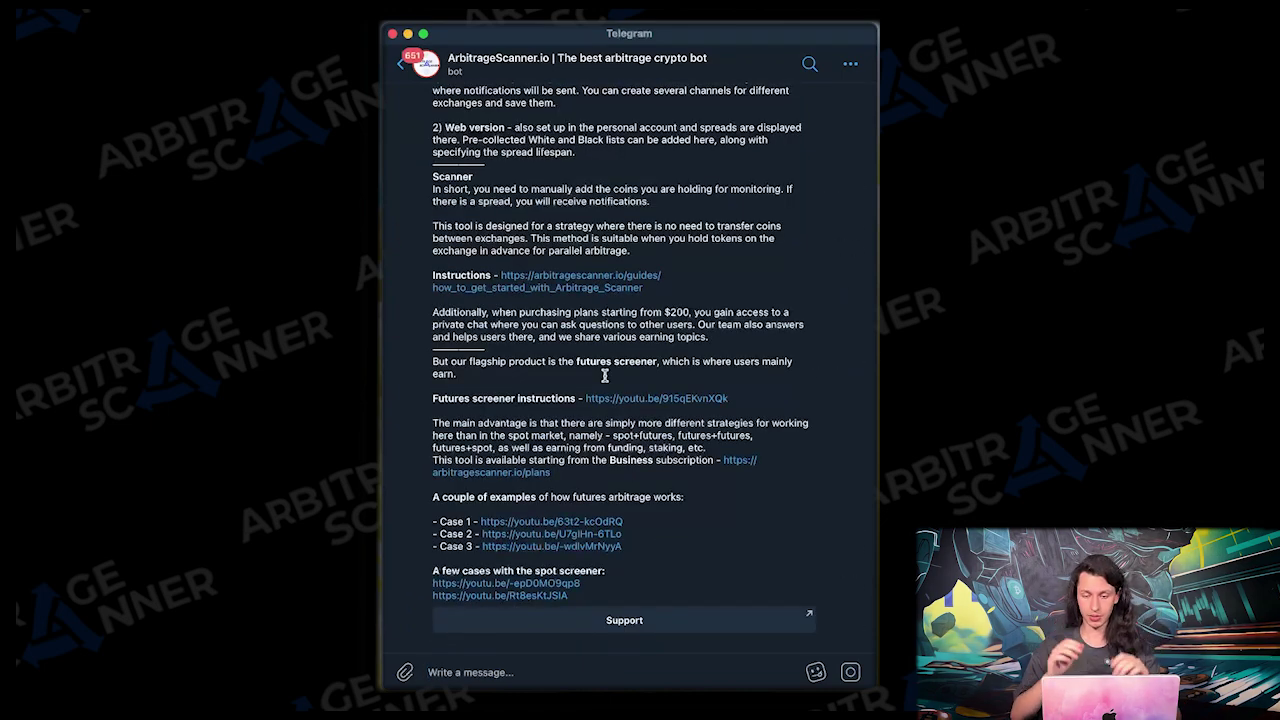
Scroll back up through the ArbitrageScanner.io bot's access instructions and links
scroll(601, 440, "up", 5)
scroll(601, 440, "up", 20)
scroll(601, 440, "up", 5)
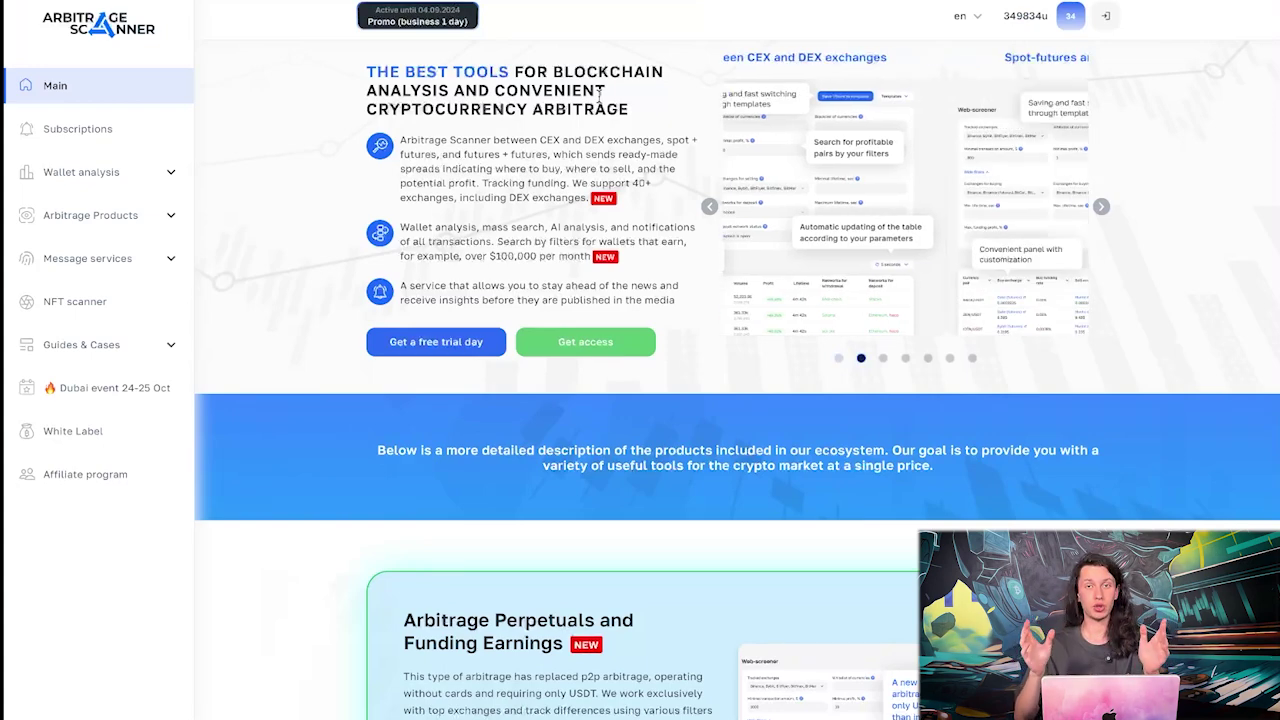
Go to the Arbitrage Scanner page under Arbitrage Products in the sidebar
left_click(160, 229)
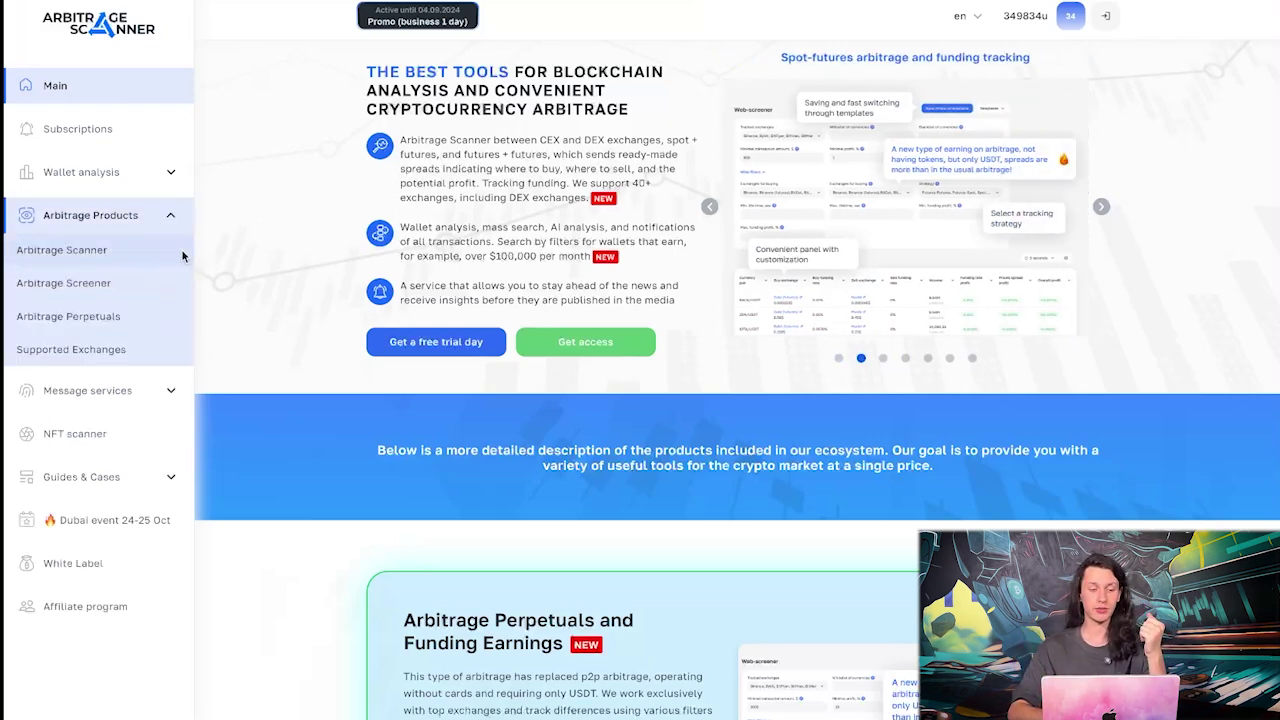
left_click(181, 249)
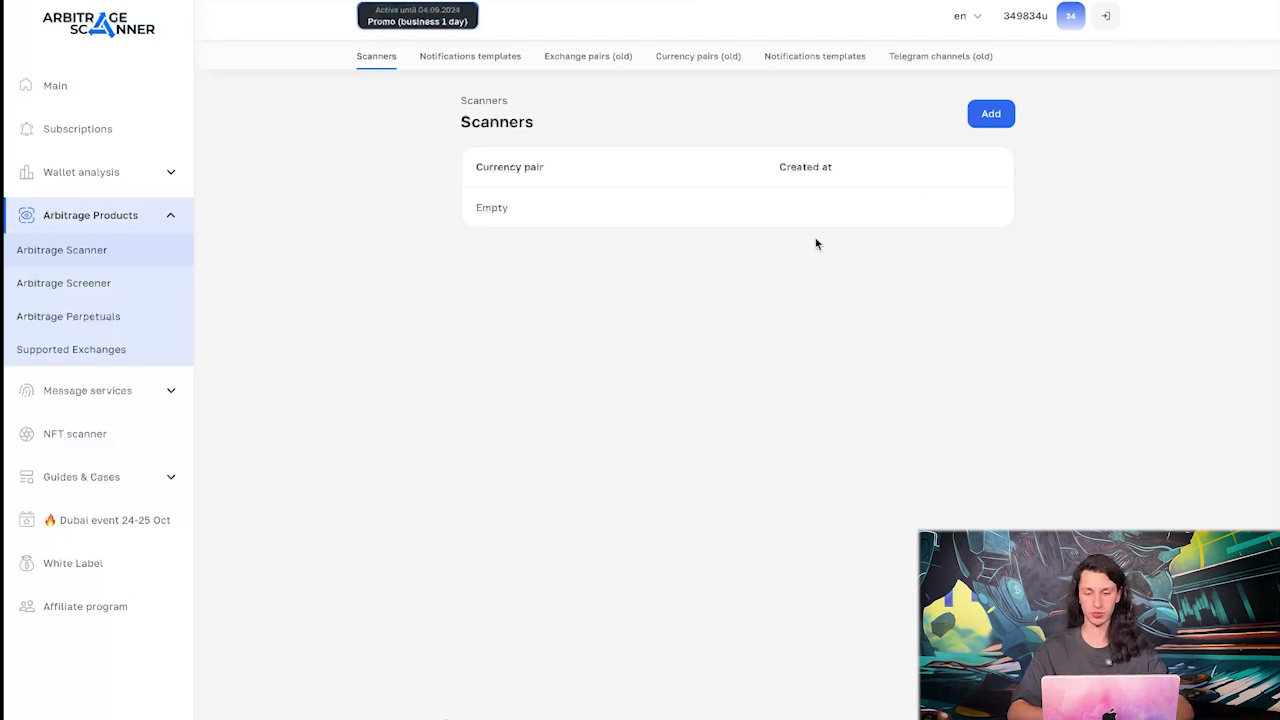
Add a new scanner with Currency 1 UXLINK and Currency 2 USDT
left_click(1001, 123)
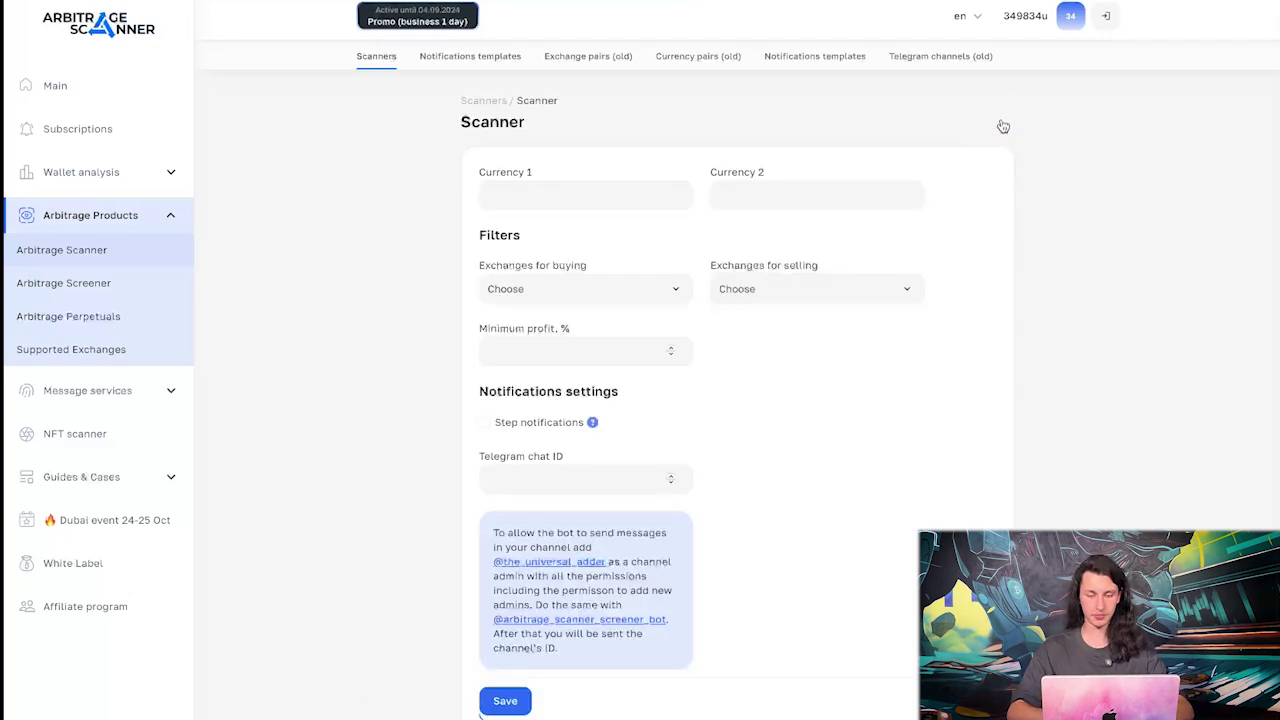
left_click(576, 195)
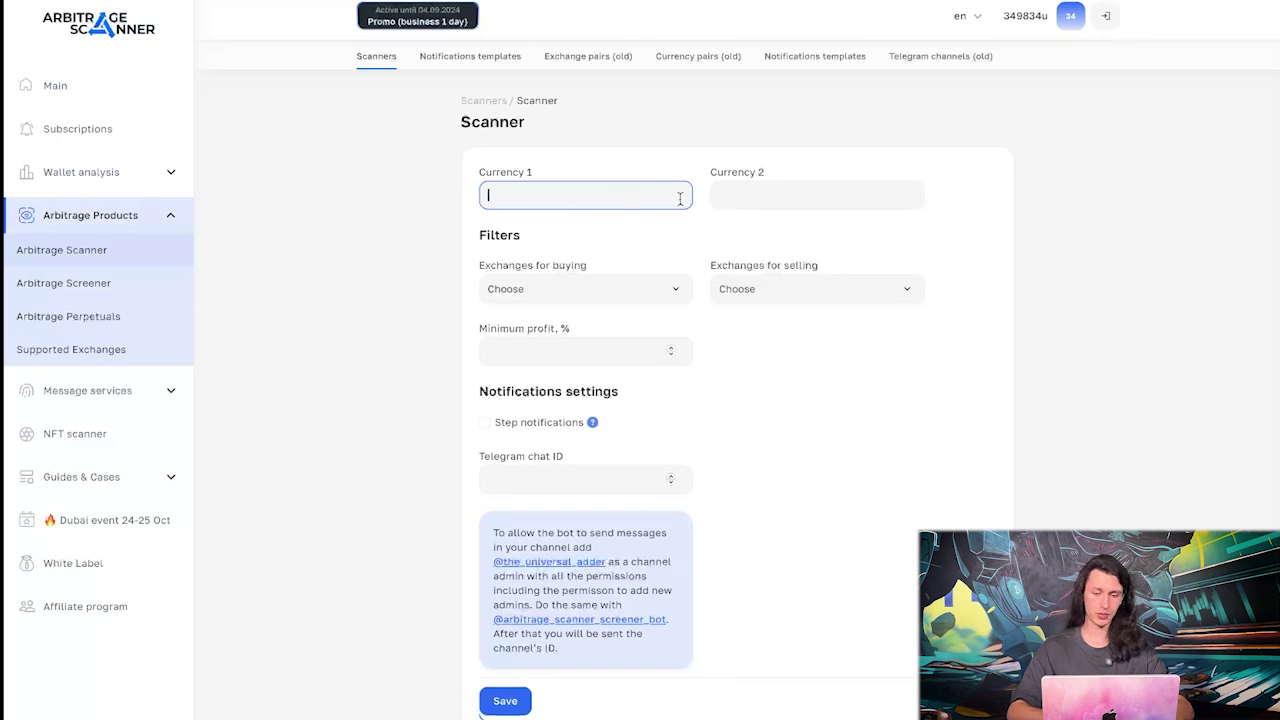
left_click(757, 195)
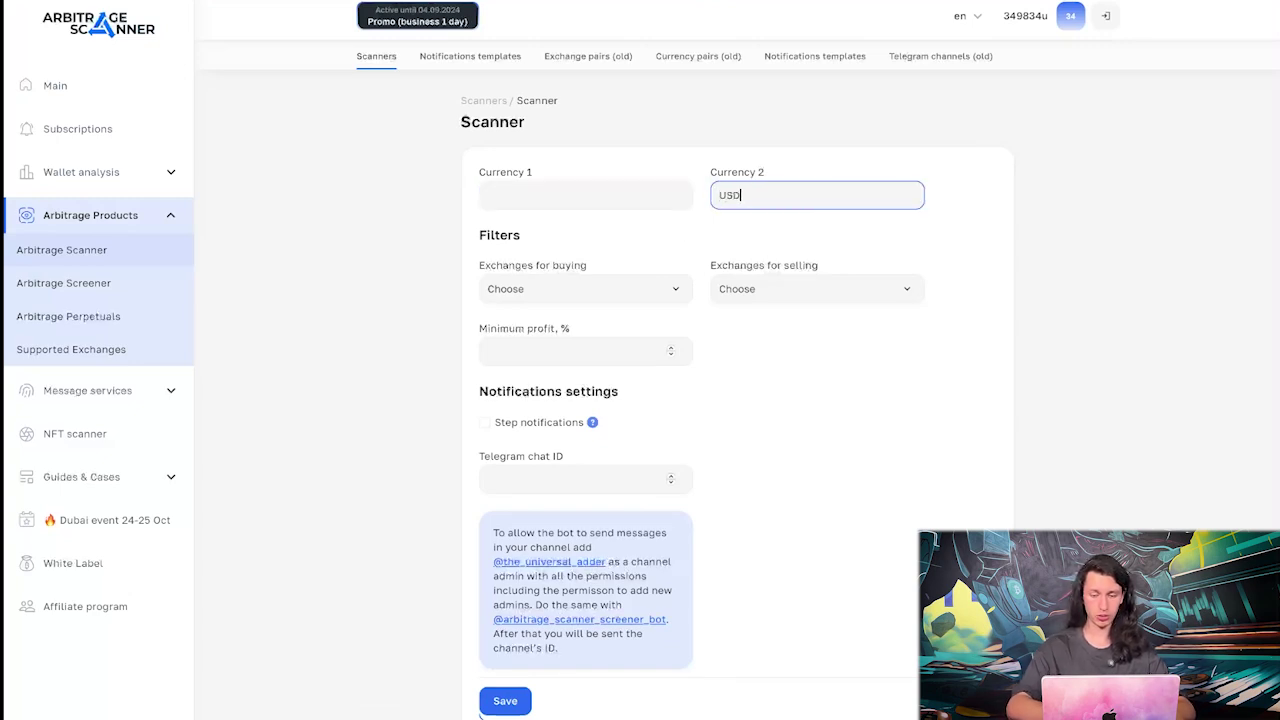
left_click(651, 198)
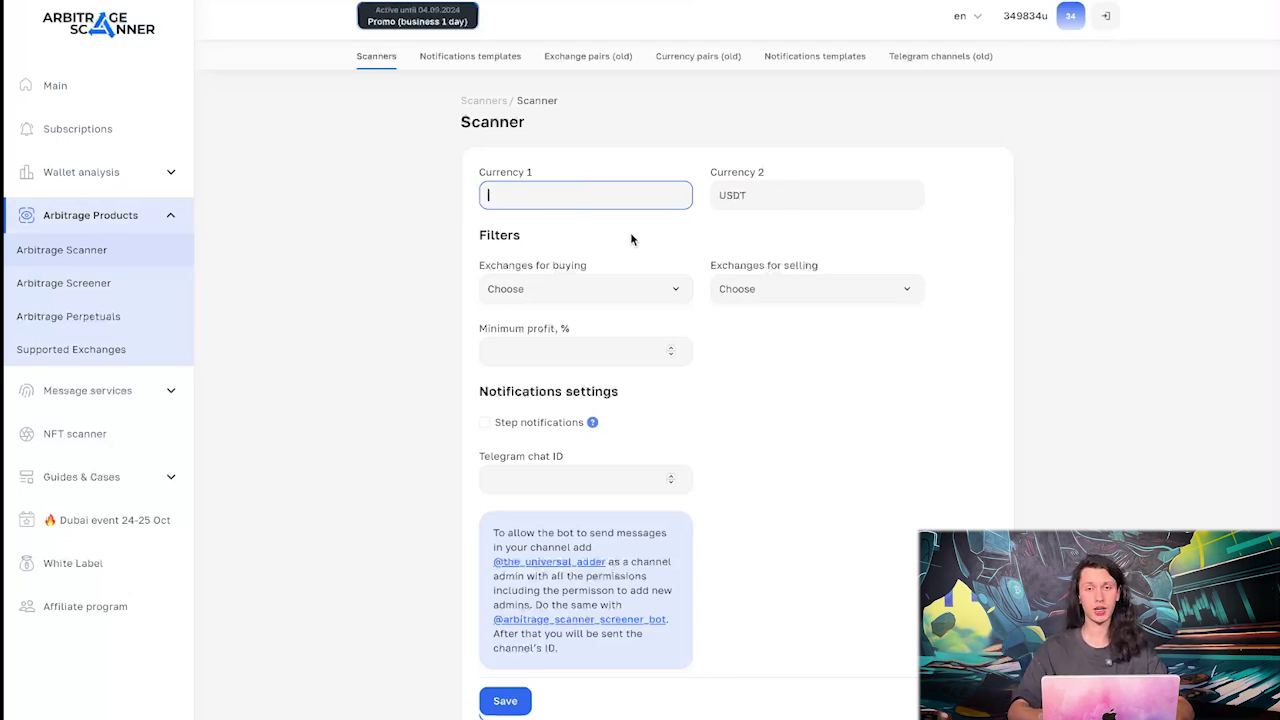
type("UXLINK")
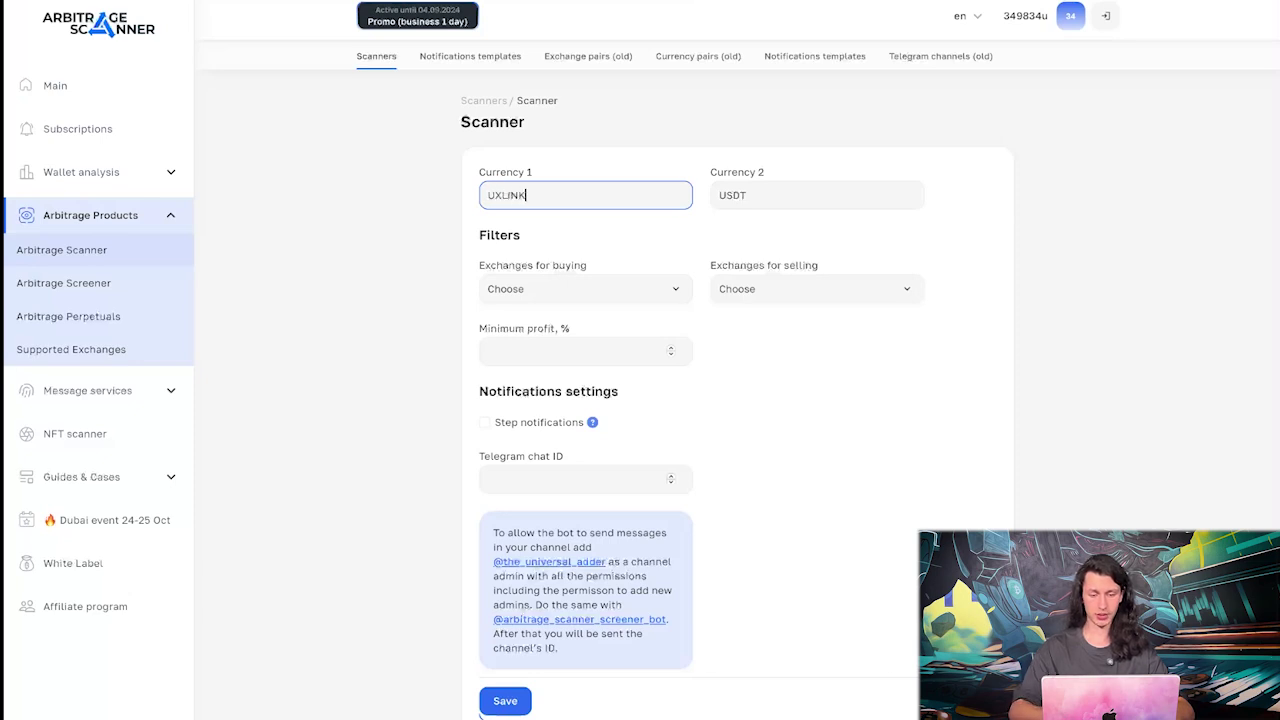
left_click(820, 297)
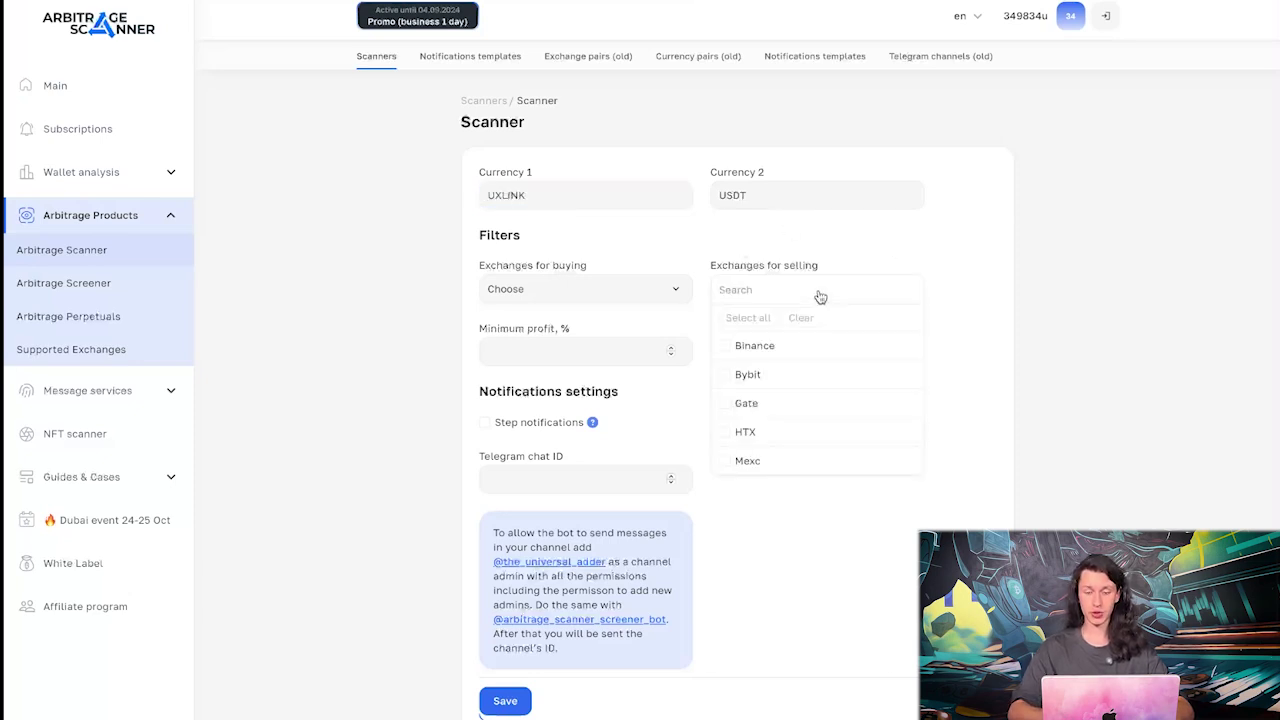
left_click(868, 289)
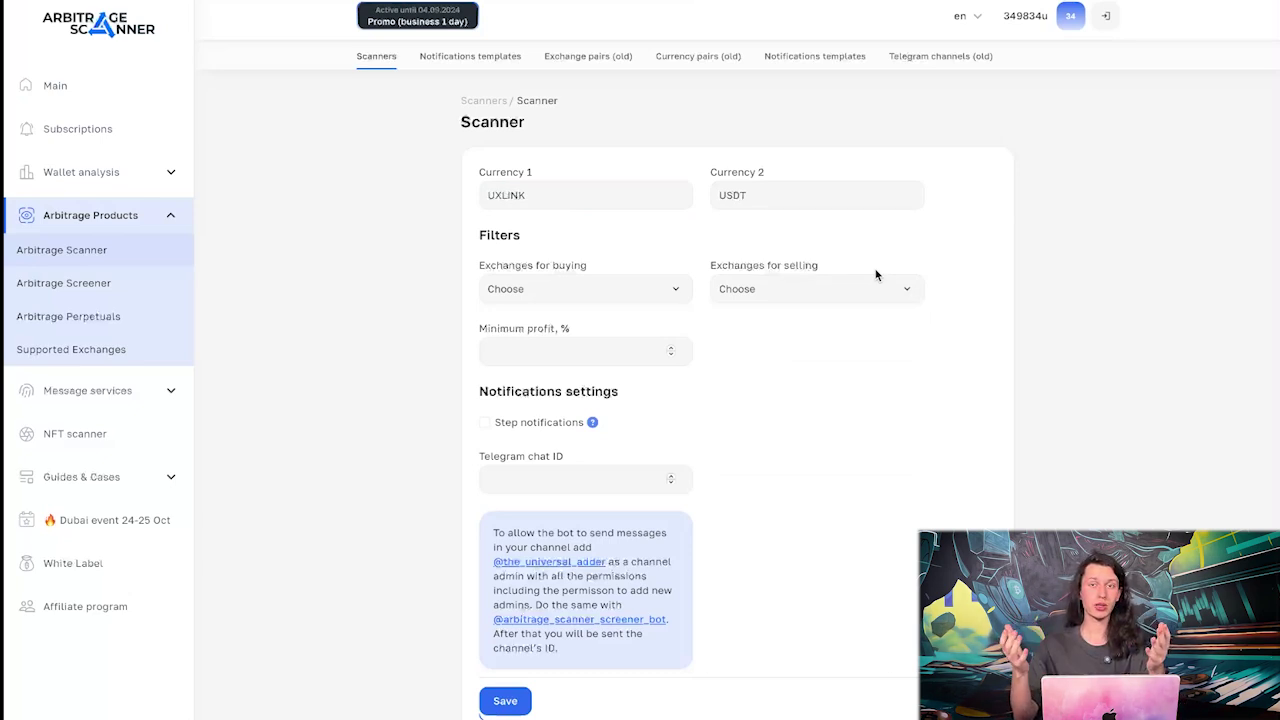
left_click(630, 293)
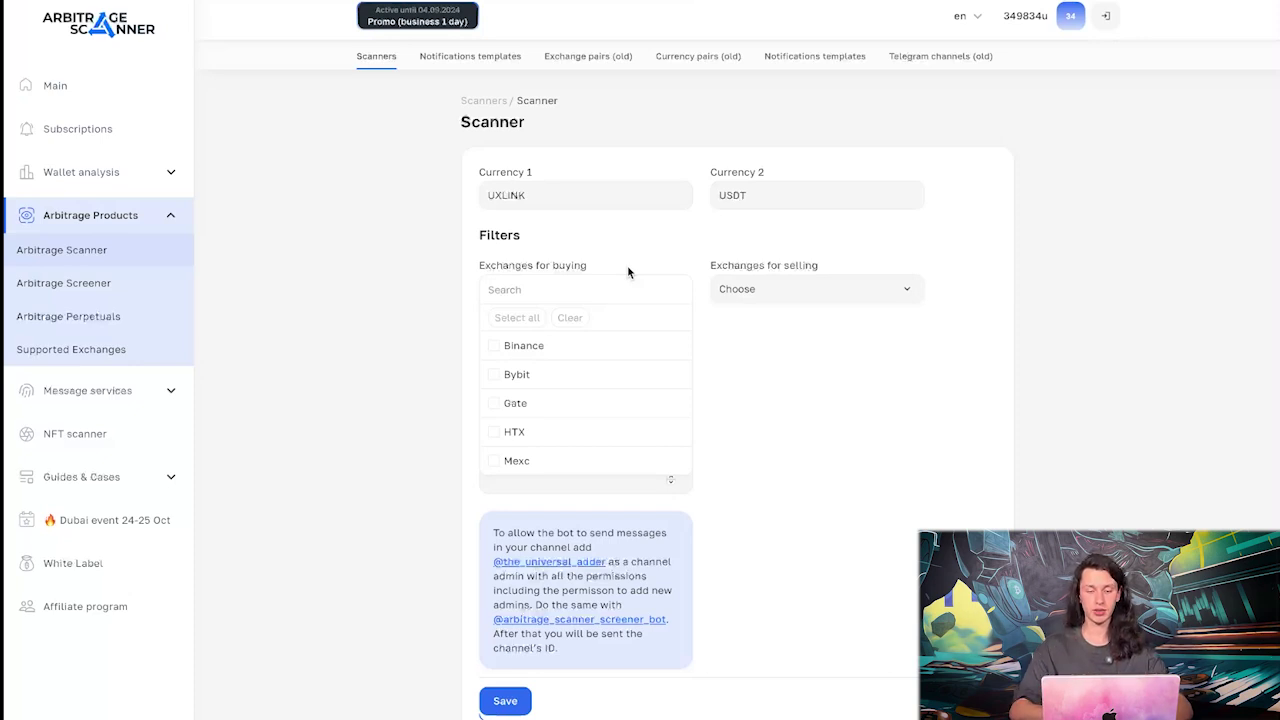
Select all exchanges for both buying and selling in the UXLINK/USDT scanner
scroll(797, 257, "down", 1)
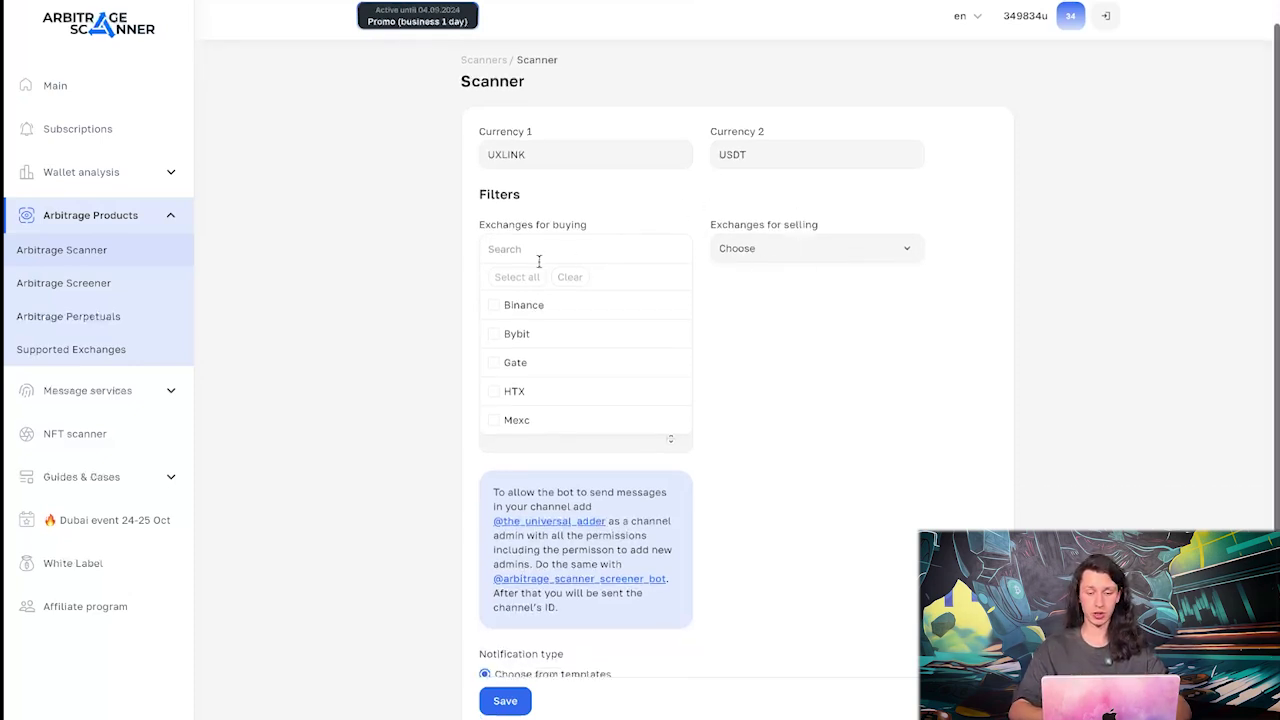
left_click(516, 277)
left_click(862, 258)
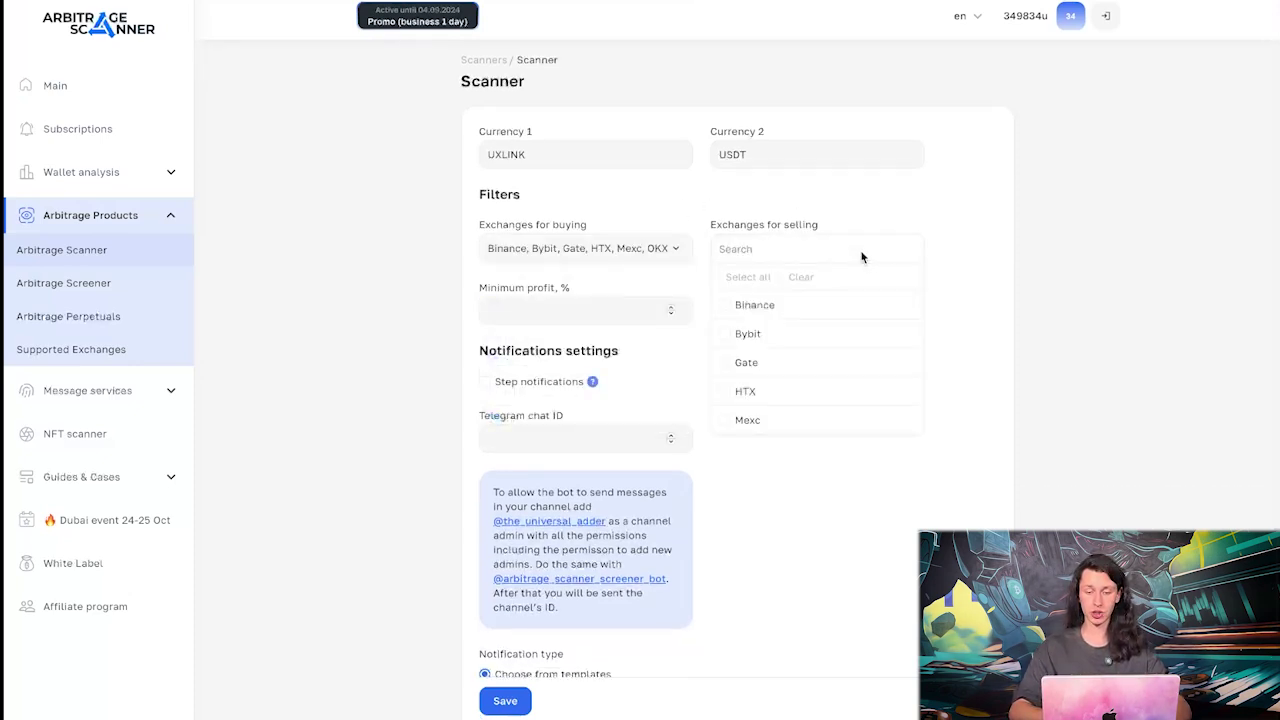
left_click(749, 285)
left_click(899, 208)
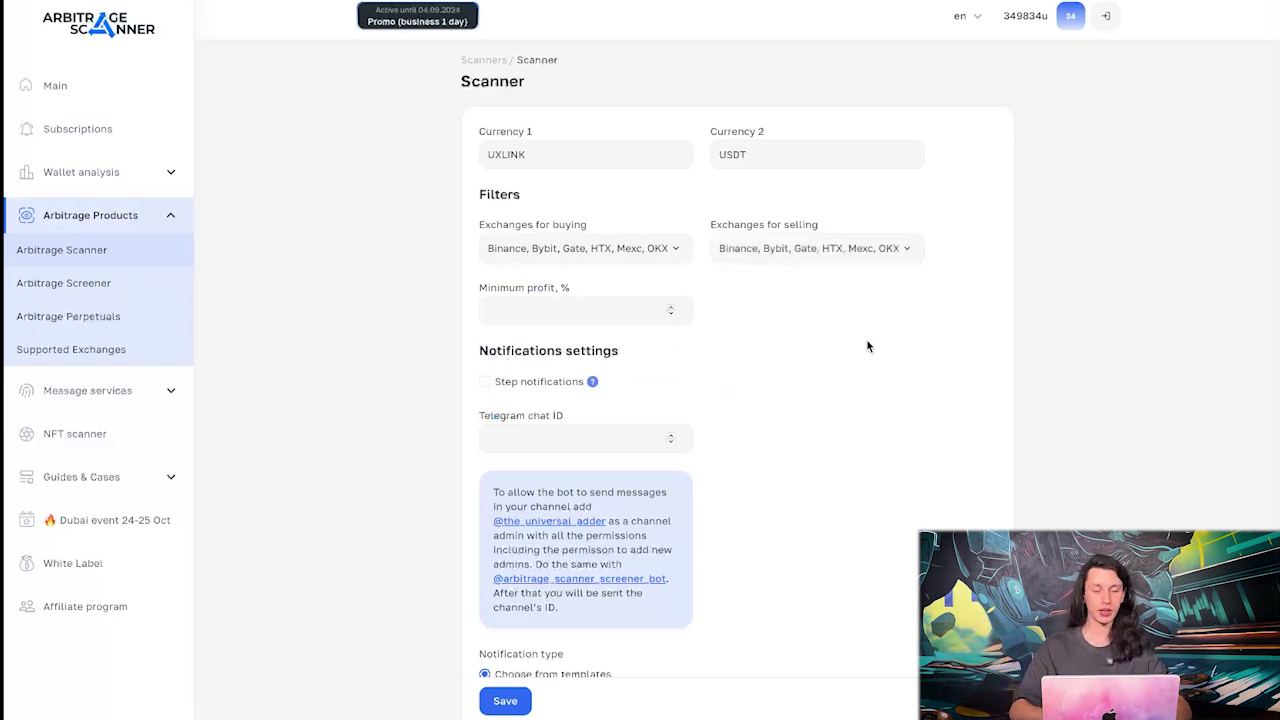
Set the scanner's minimum profit to 0.5%
scroll(868, 346, "up", 1)
left_click(604, 357)
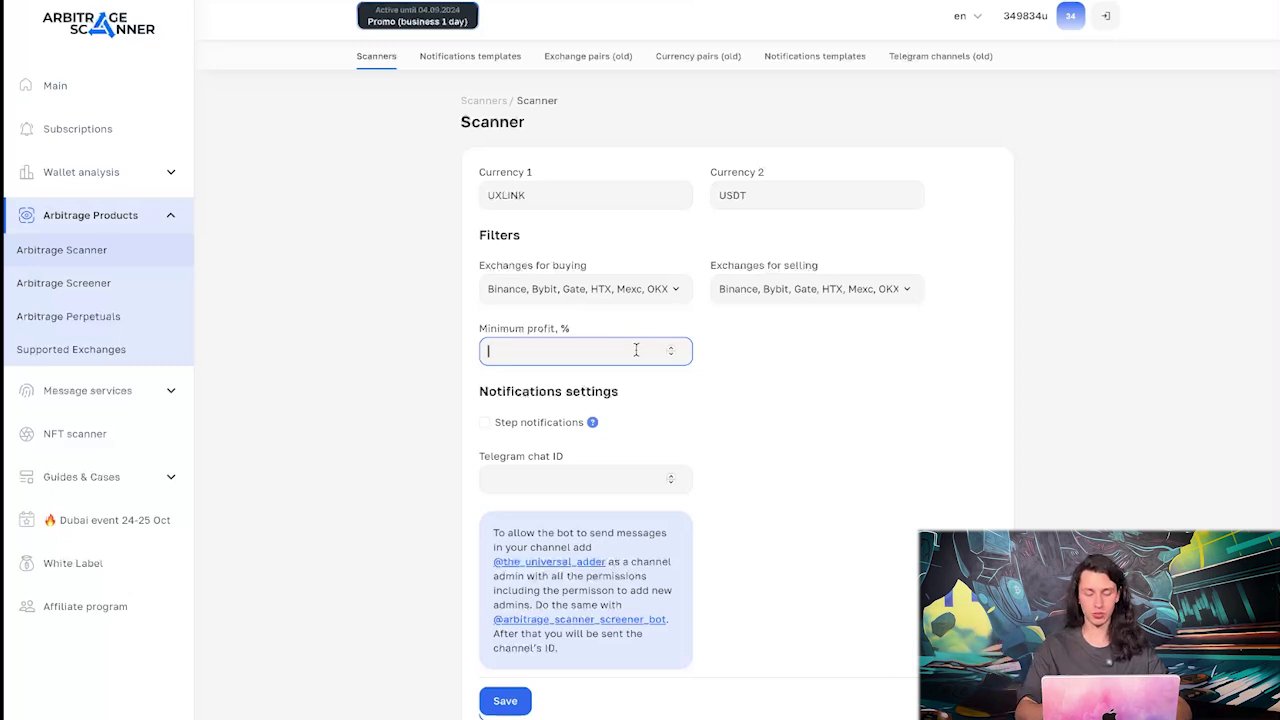
type("0.5")
left_click(750, 392)
scroll(576, 393, "down", 1)
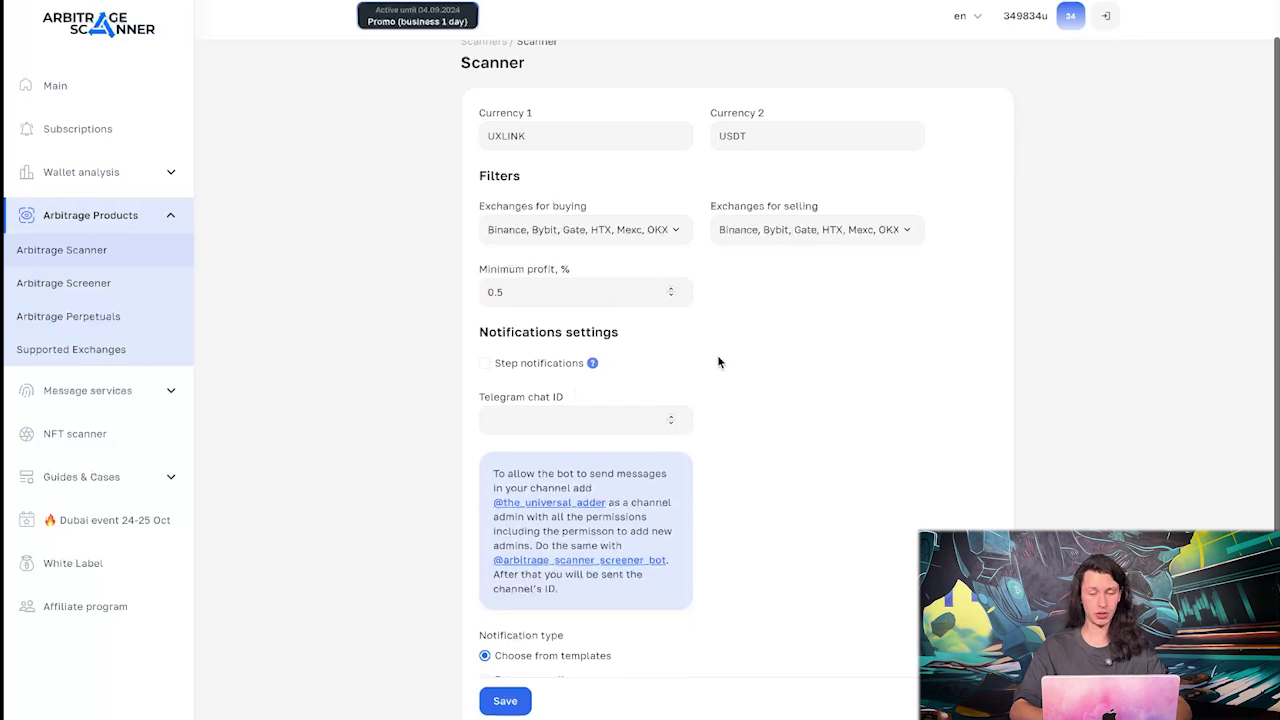
scroll(800, 362, "down", 2)
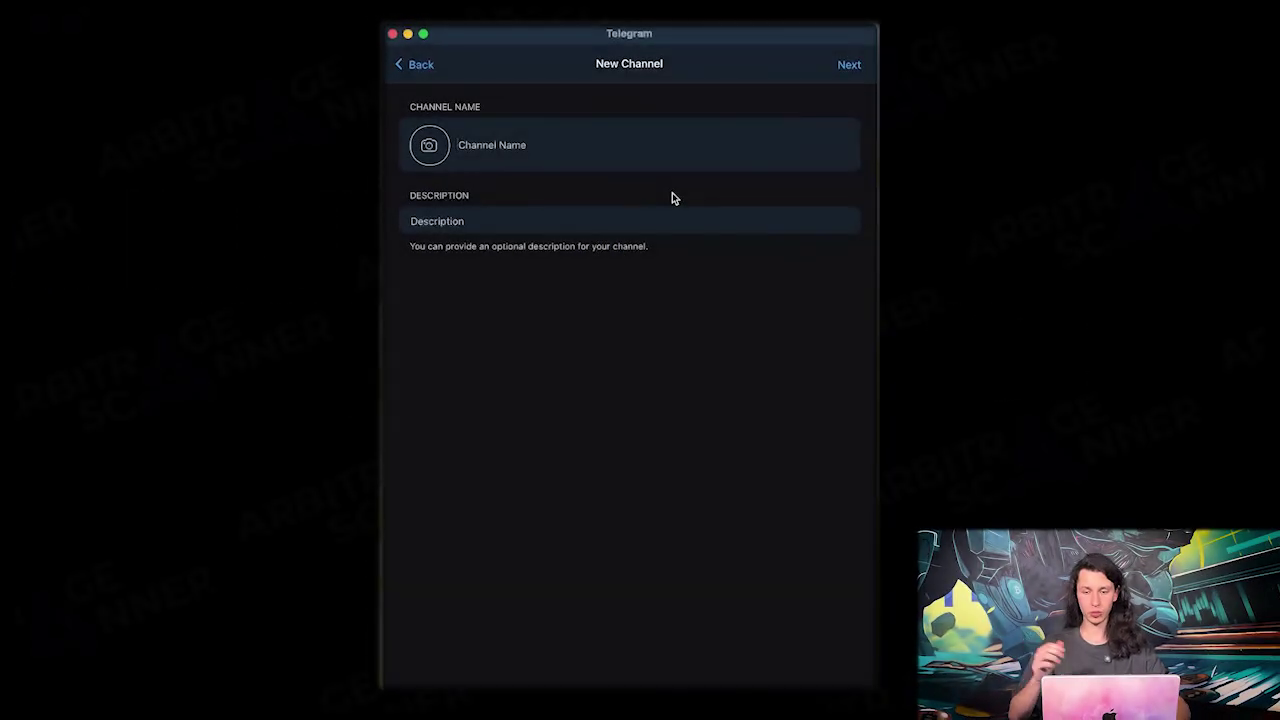
Create a private Telegram channel named UXLINK and view its channel info
type("UXLINK")
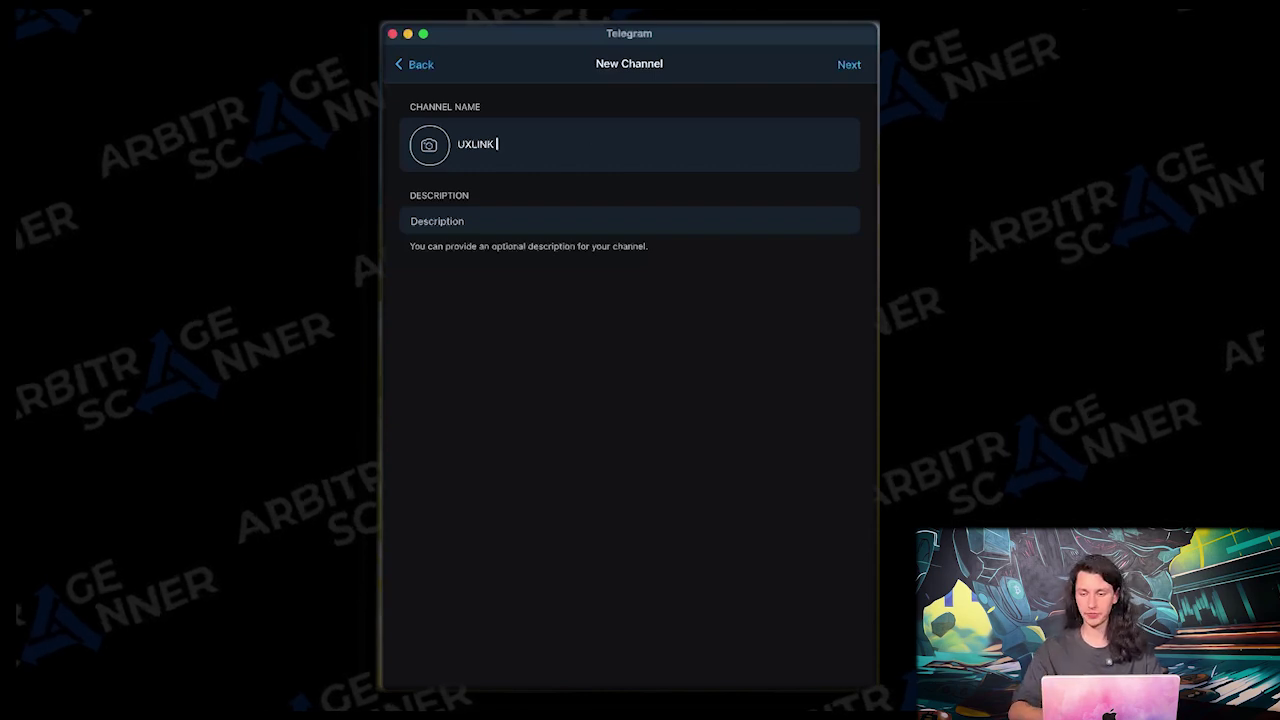
left_click(848, 65)
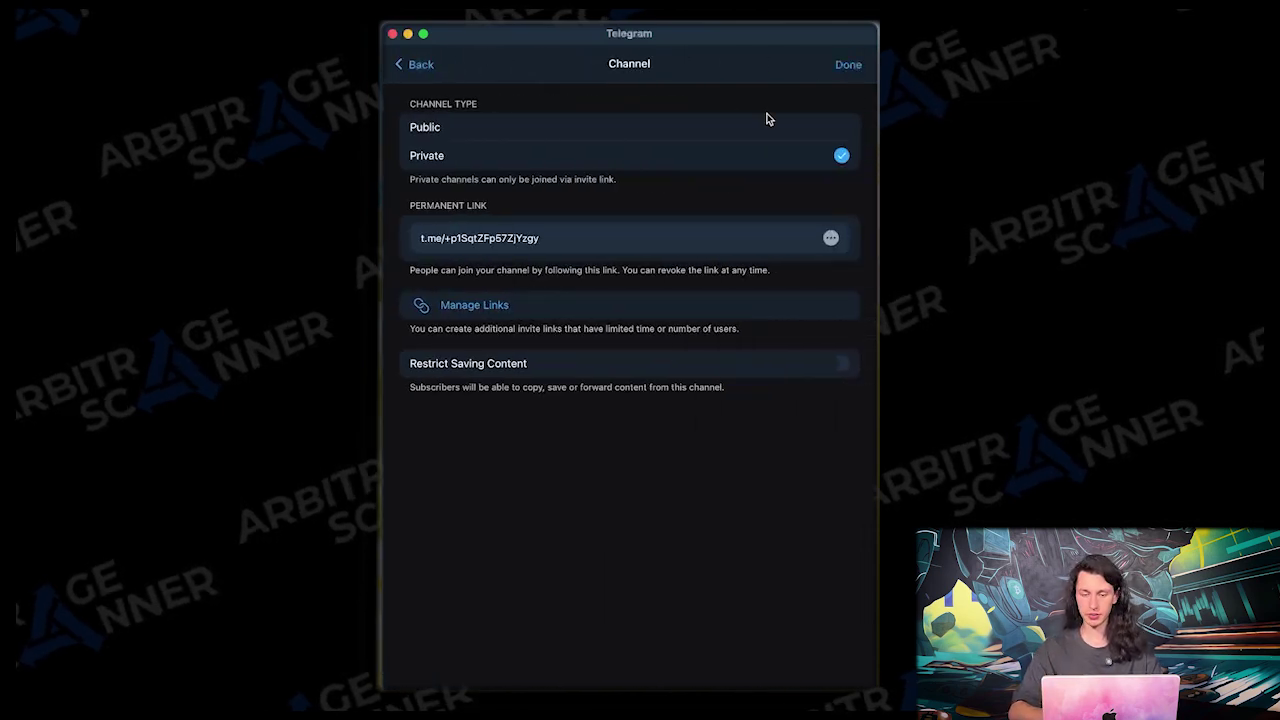
left_click(847, 65)
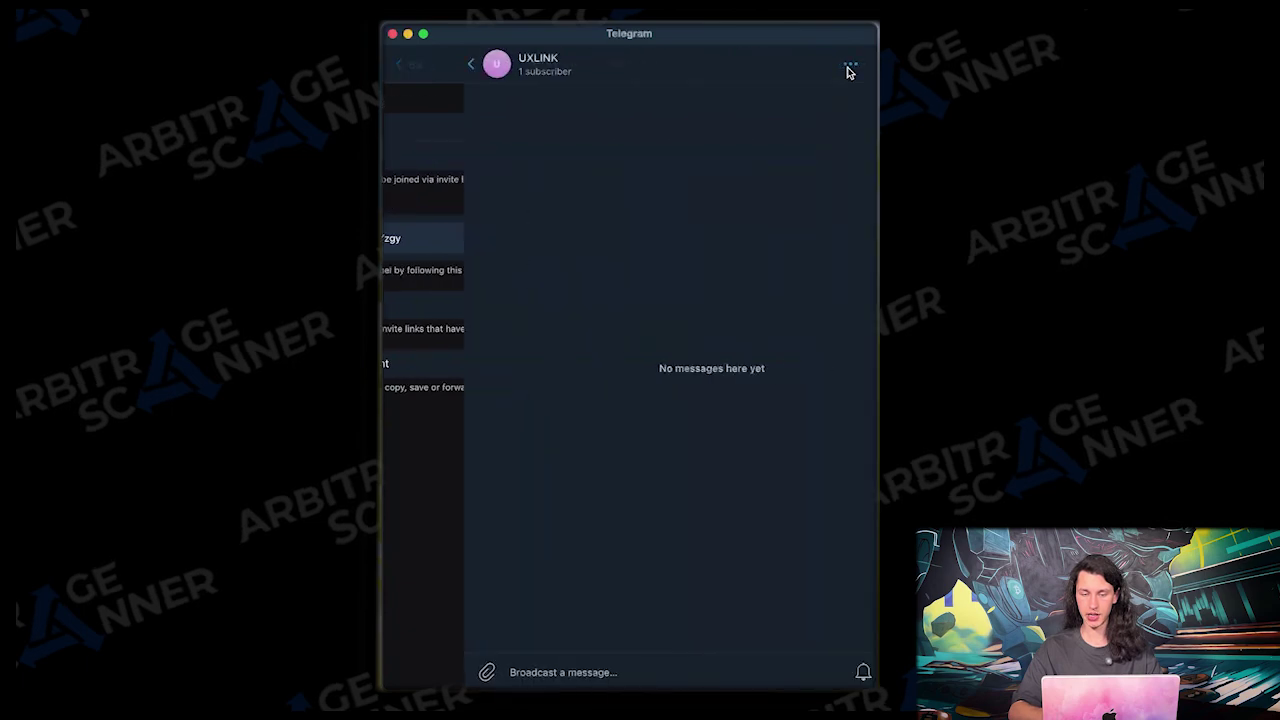
left_click(490, 70)
left_click(583, 385)
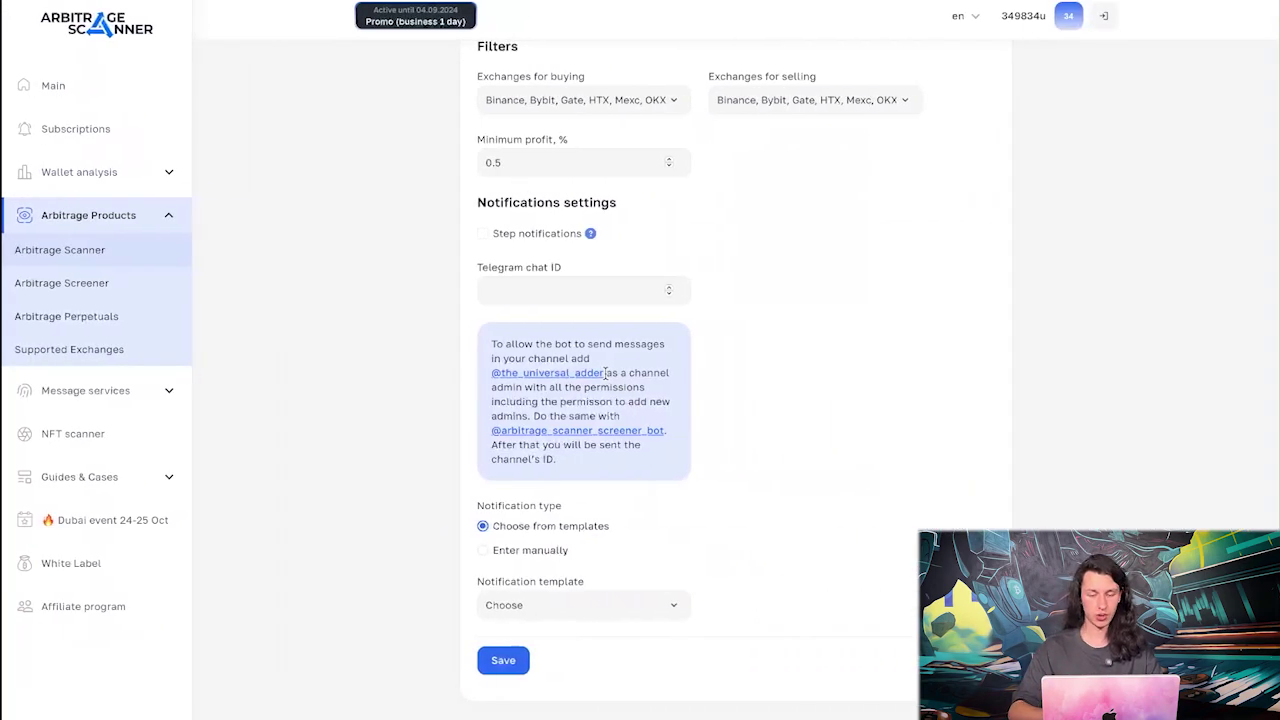
left_click_drag(604, 372, 490, 372)
key("super+c")
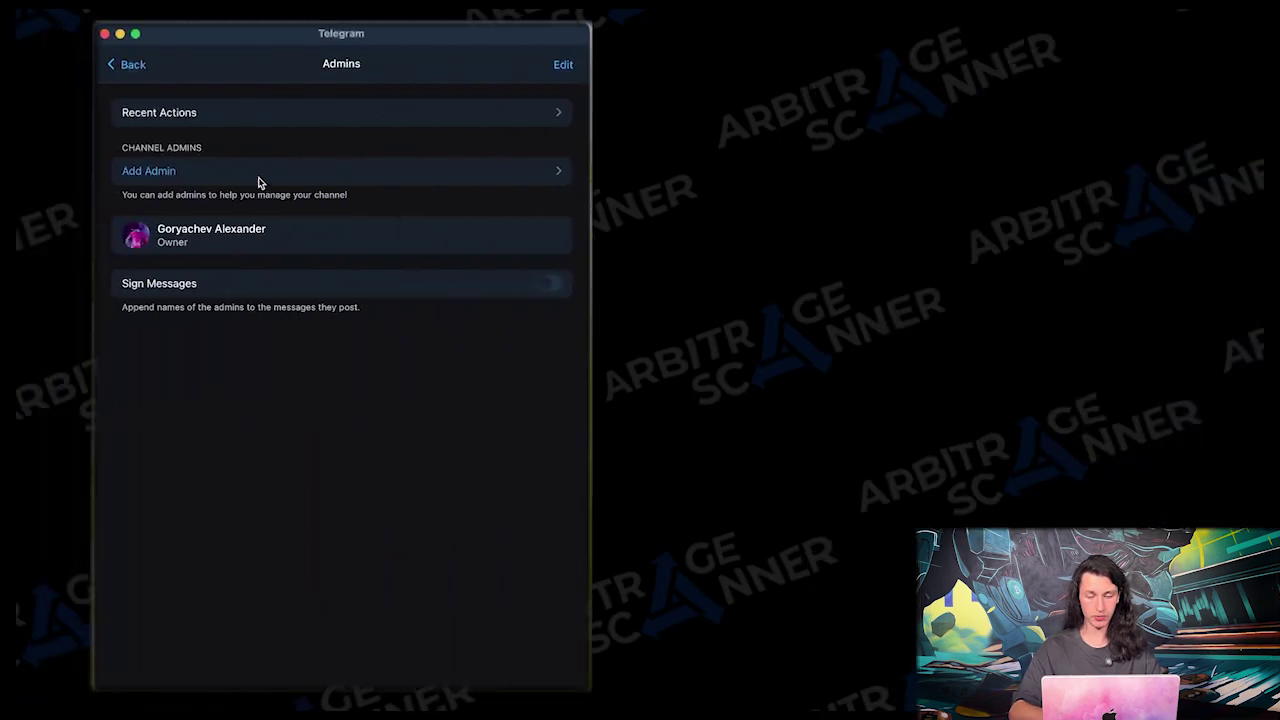
left_click(258, 182)
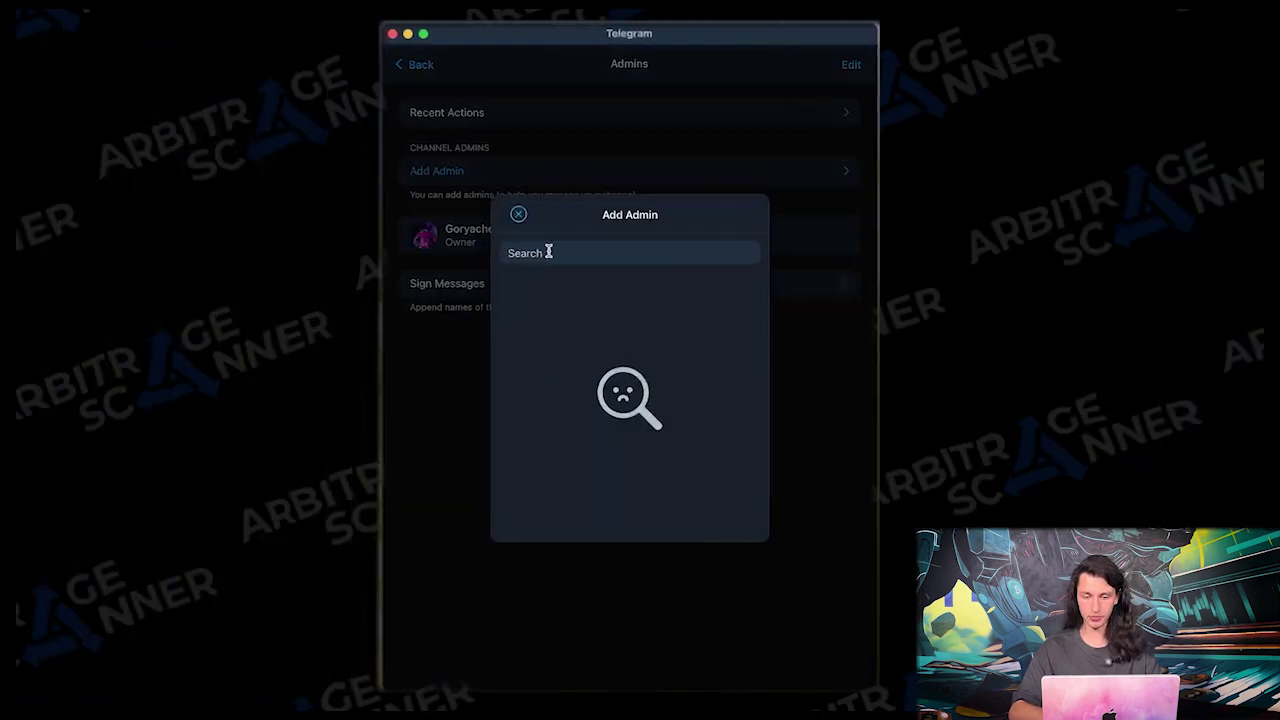
key("super+v")
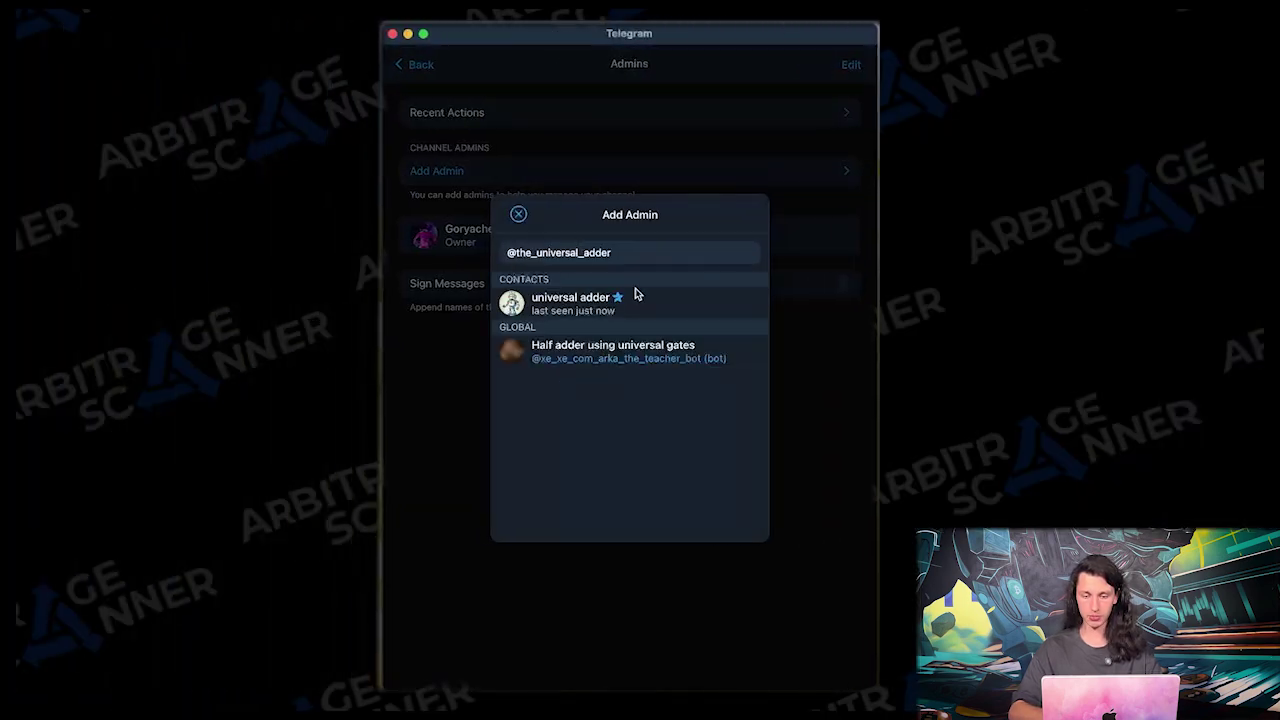
left_click(635, 295)
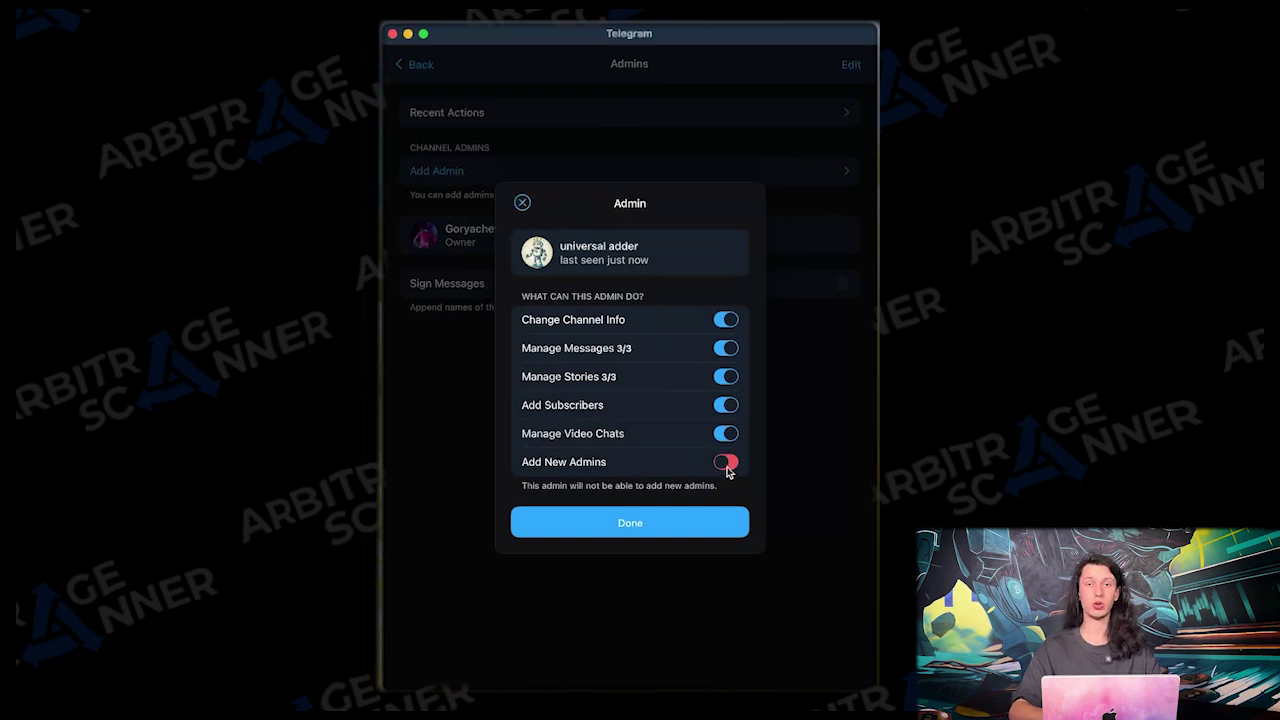
left_click(726, 466)
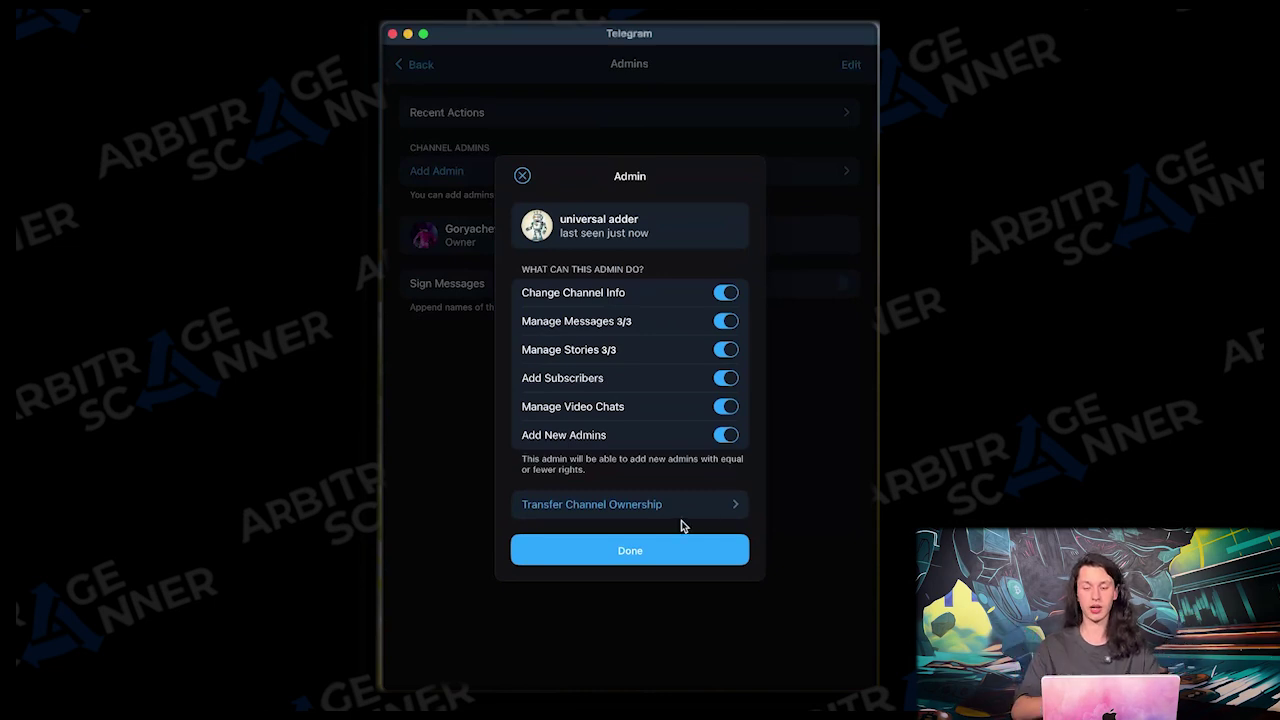
left_click(646, 553)
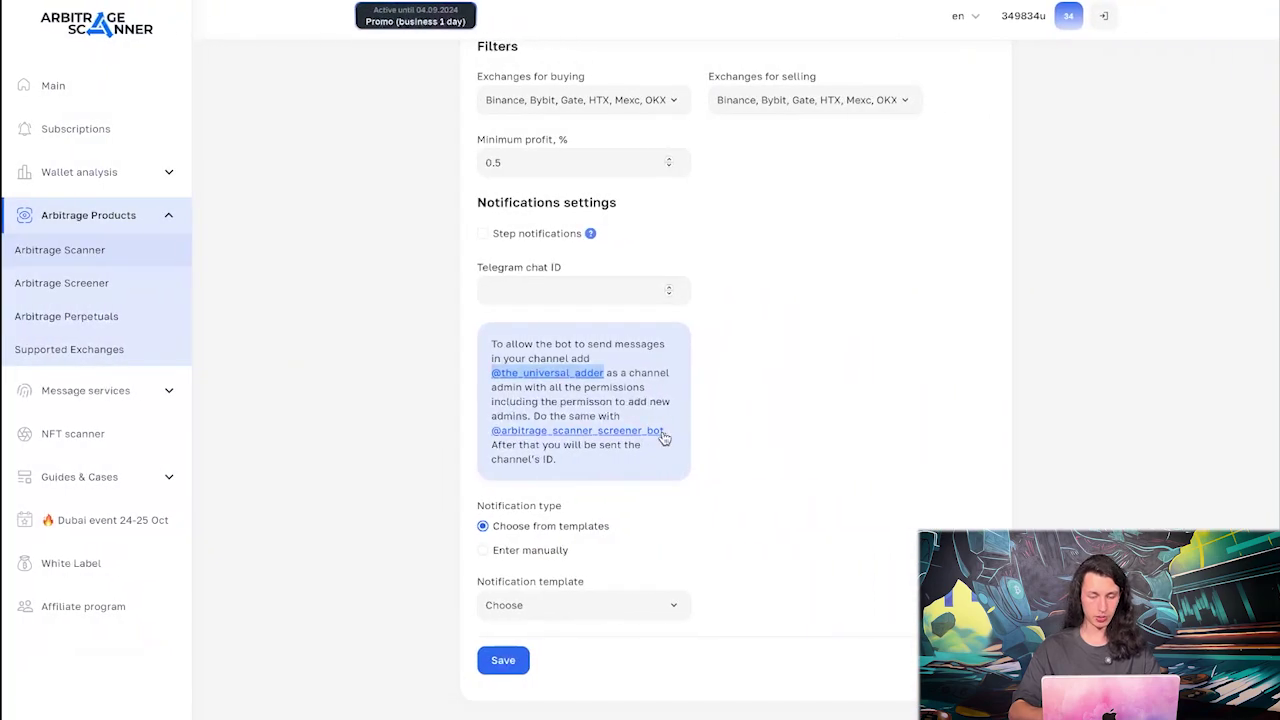
left_click_drag(489, 431, 664, 438)
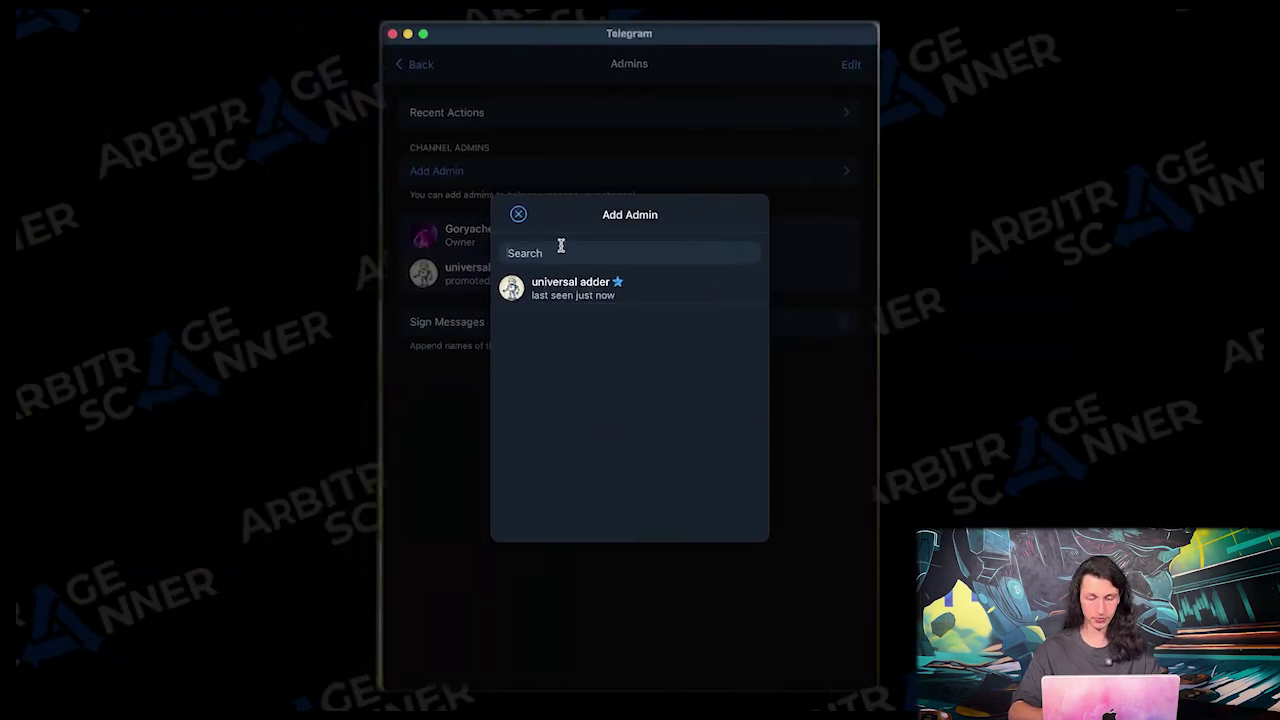
type("@arbitrage_scanner_screener_bot")
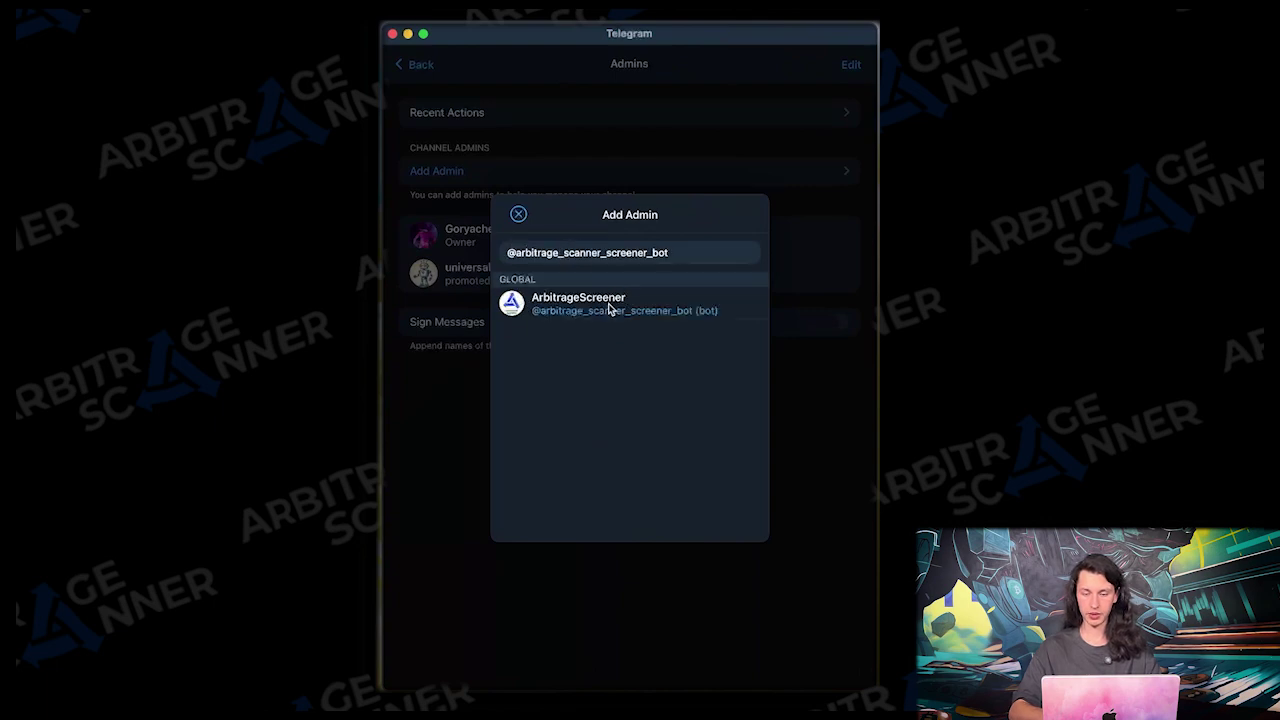
left_click(608, 309)
left_click(727, 458)
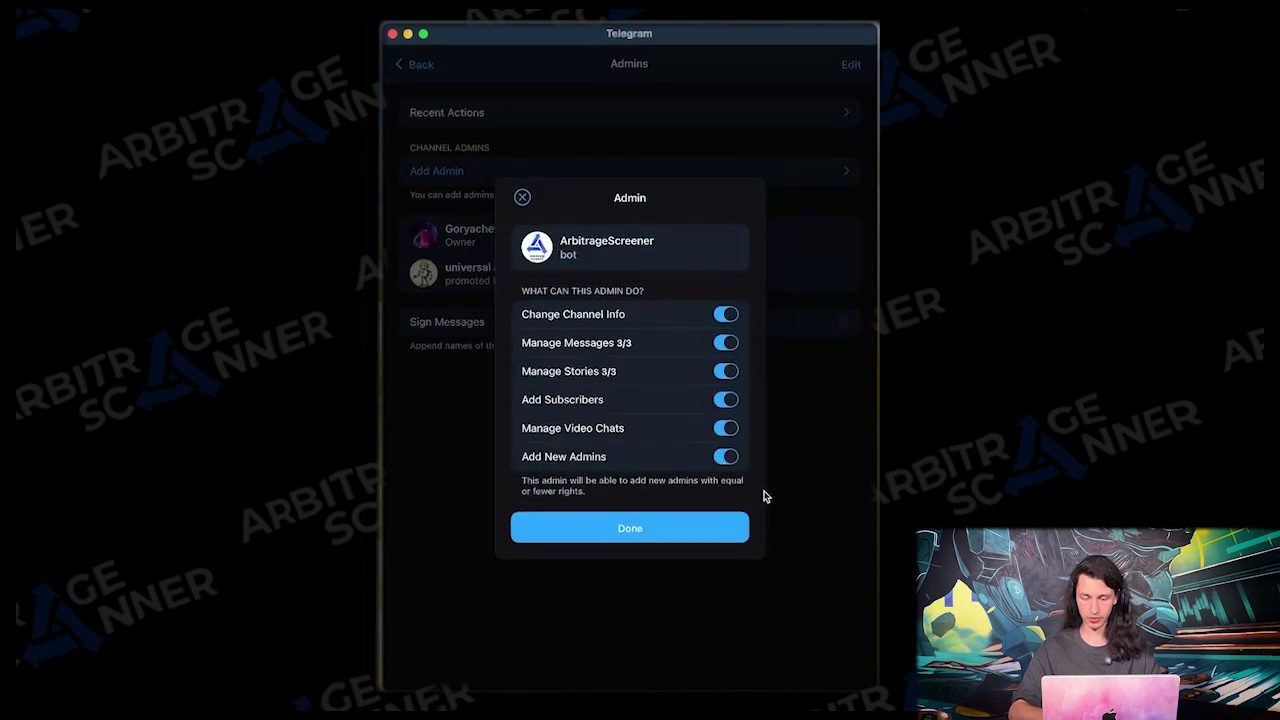
left_click(677, 528)
key("Escape")
key("Escape")
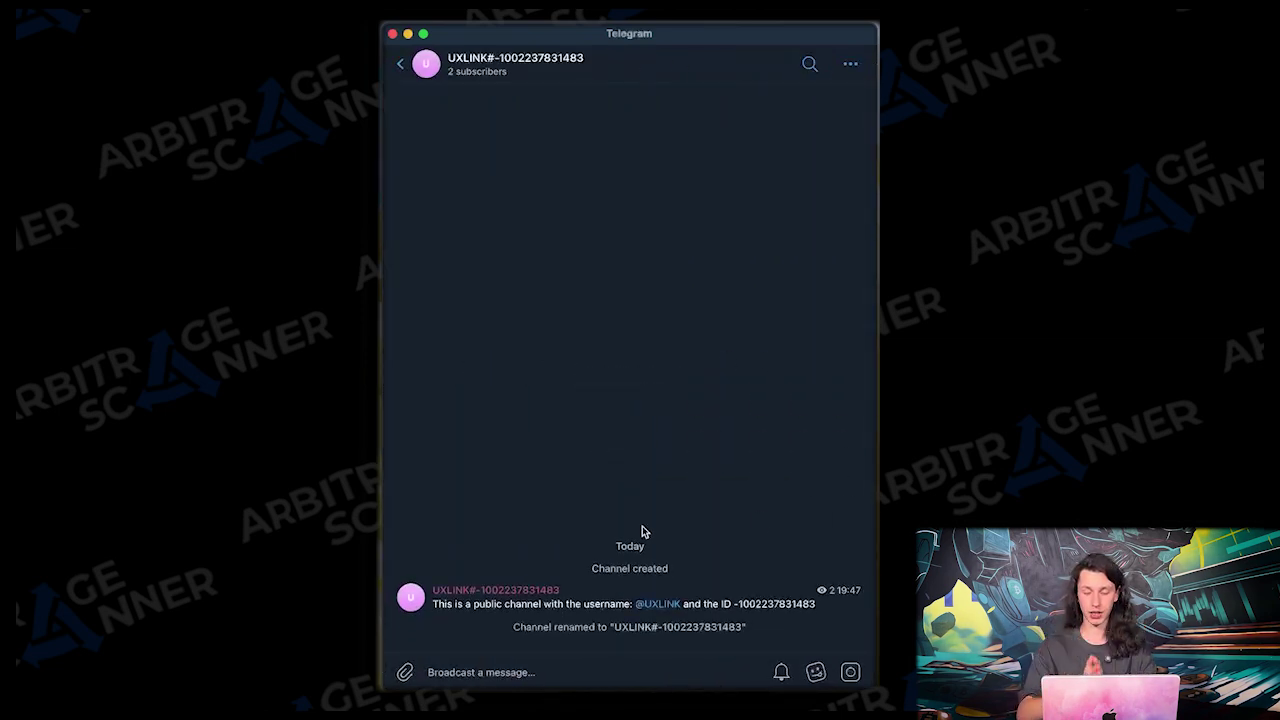
left_click_drag(733, 604, 814, 606)
key("ctrl+c")
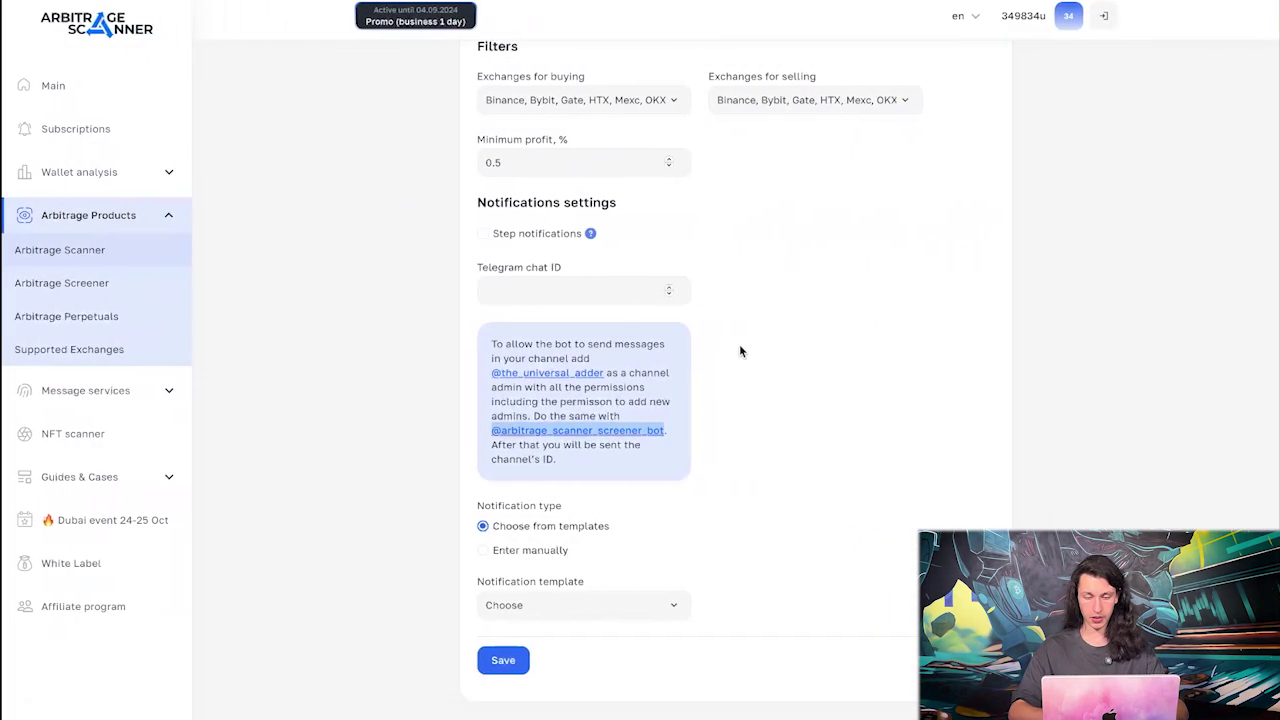
left_click(609, 299)
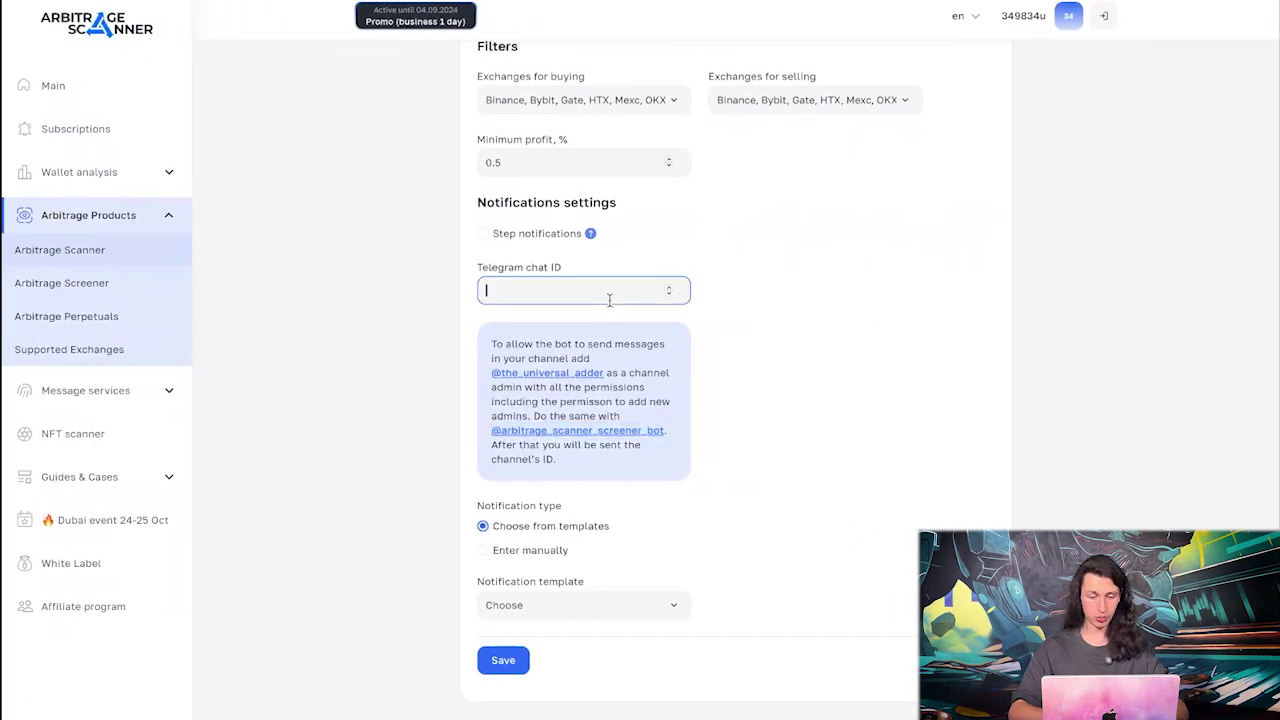
key("ctrl+v")
left_click(758, 289)
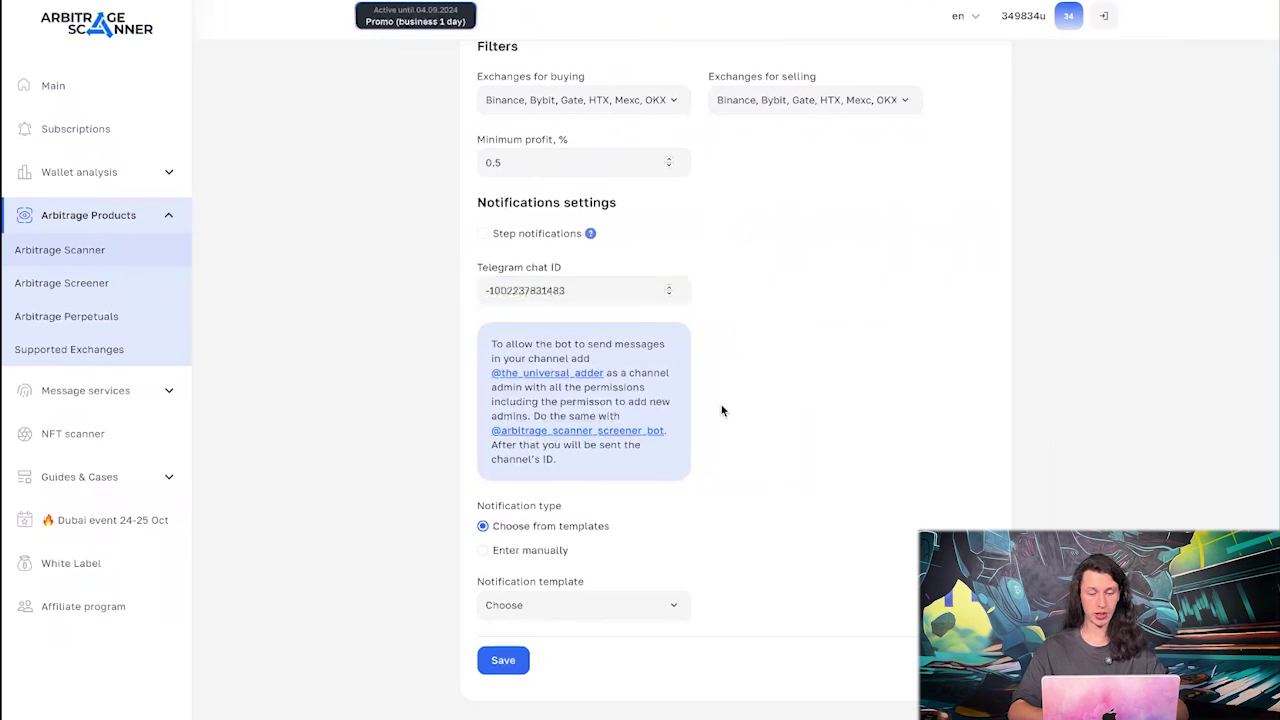
Set the notification type to Enter manually and review the default message template
scroll(722, 409, "down", 2)
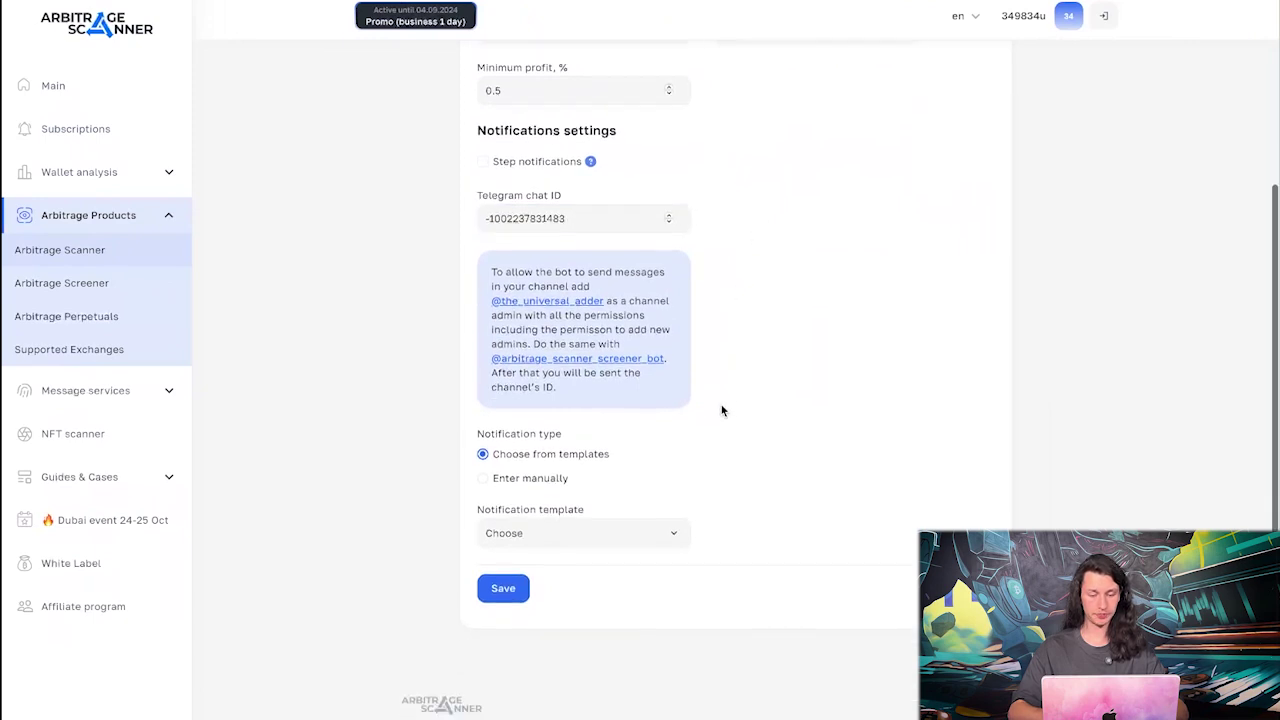
left_click(576, 528)
left_click(660, 468)
left_click(531, 474)
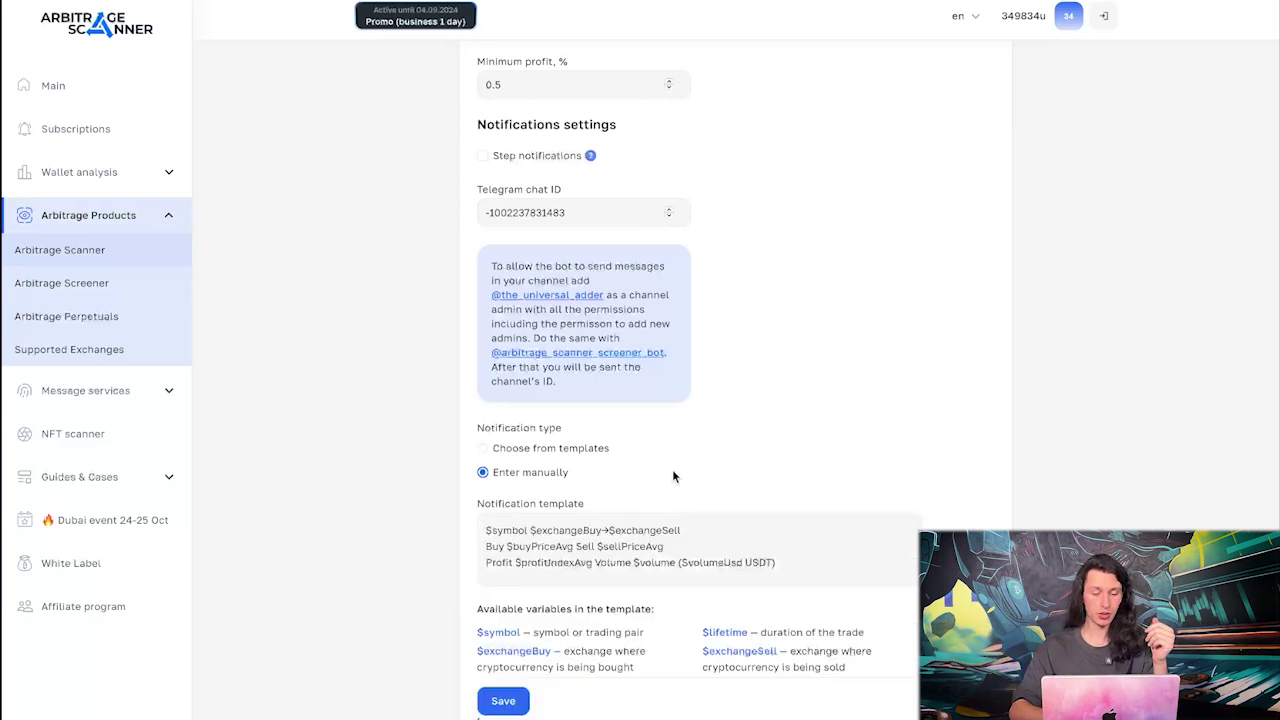
scroll(672, 470, "down", 1)
scroll(673, 477, "down", 1)
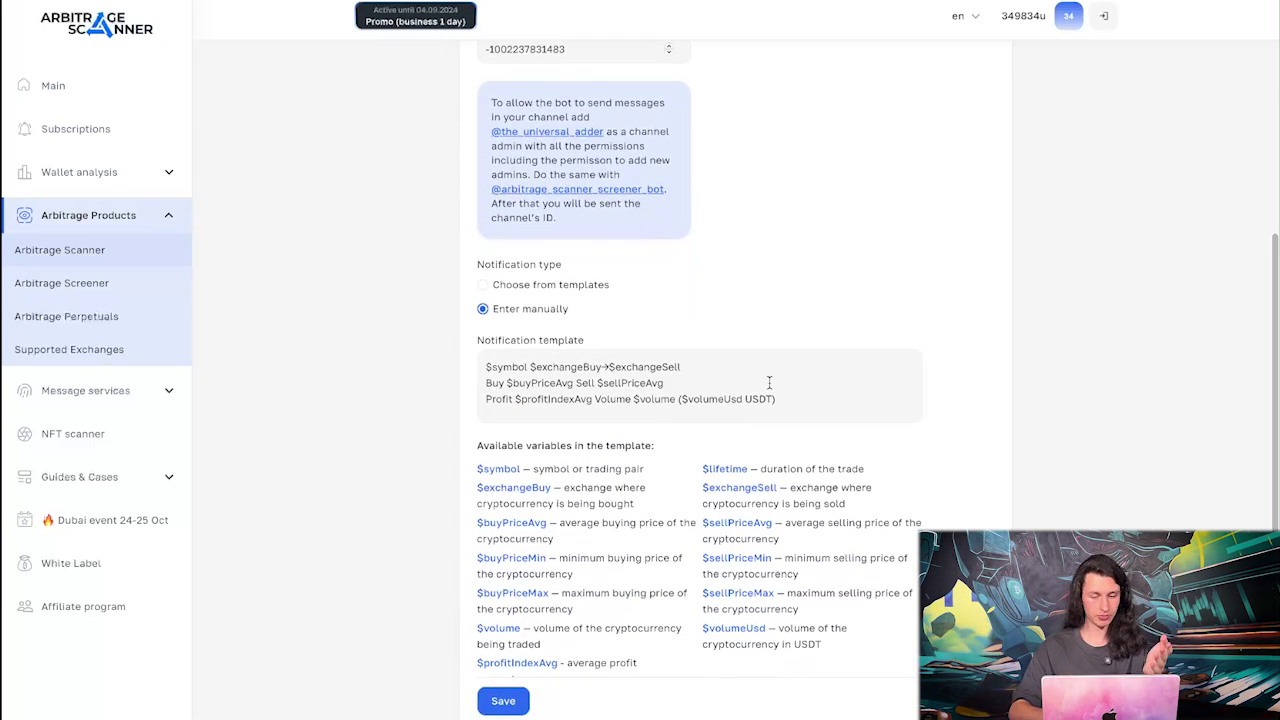
scroll(769, 383, "down", 2)
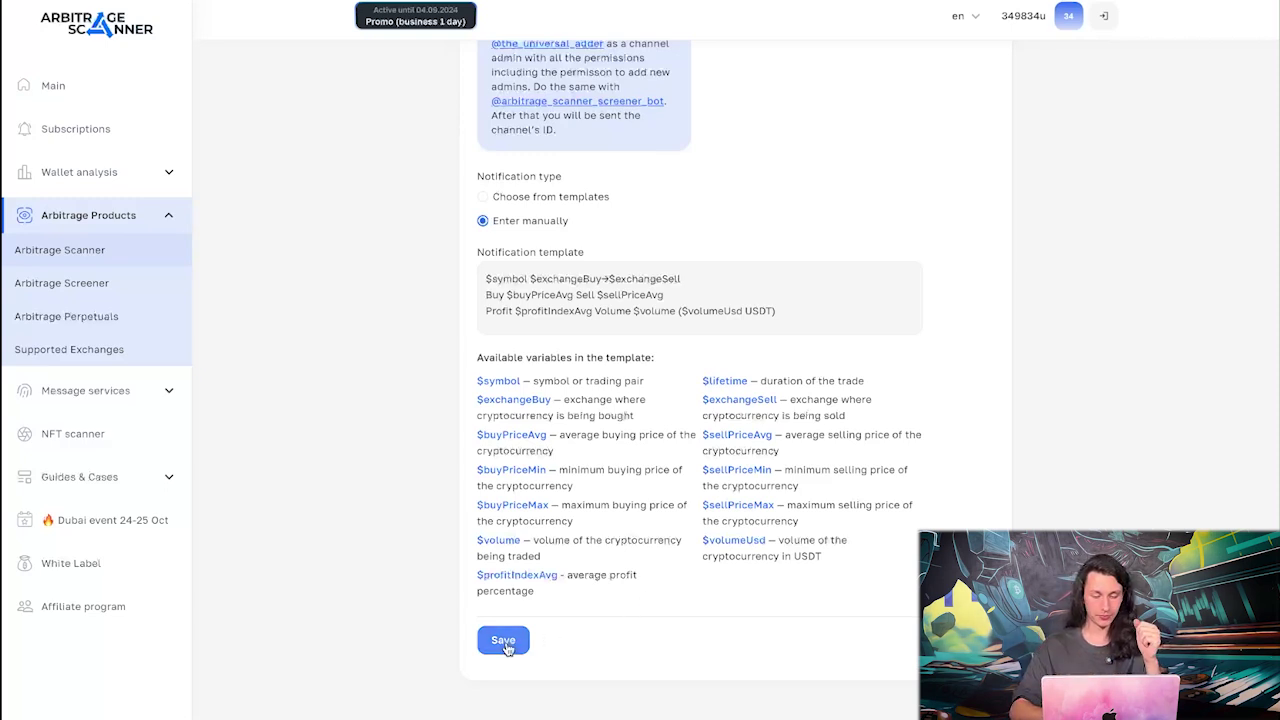
Save the UXLINK-USDT scanner's notification settings
left_click(505, 645)
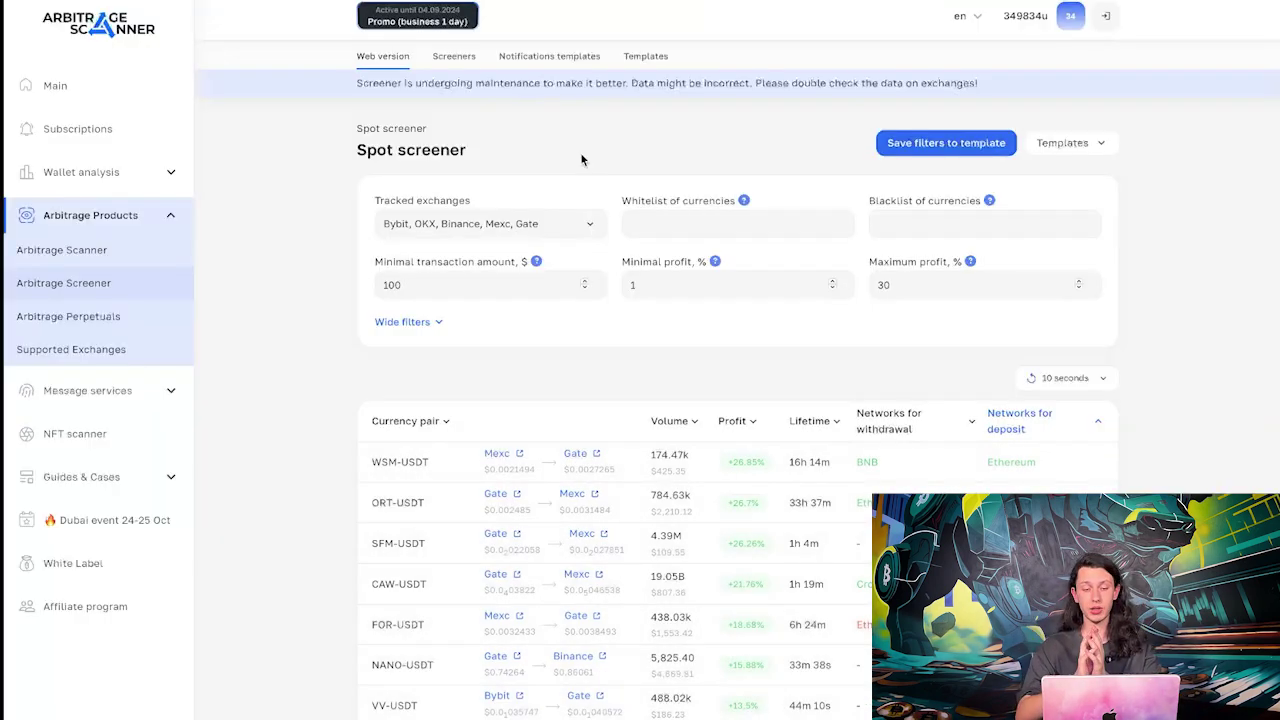
left_click(452, 57)
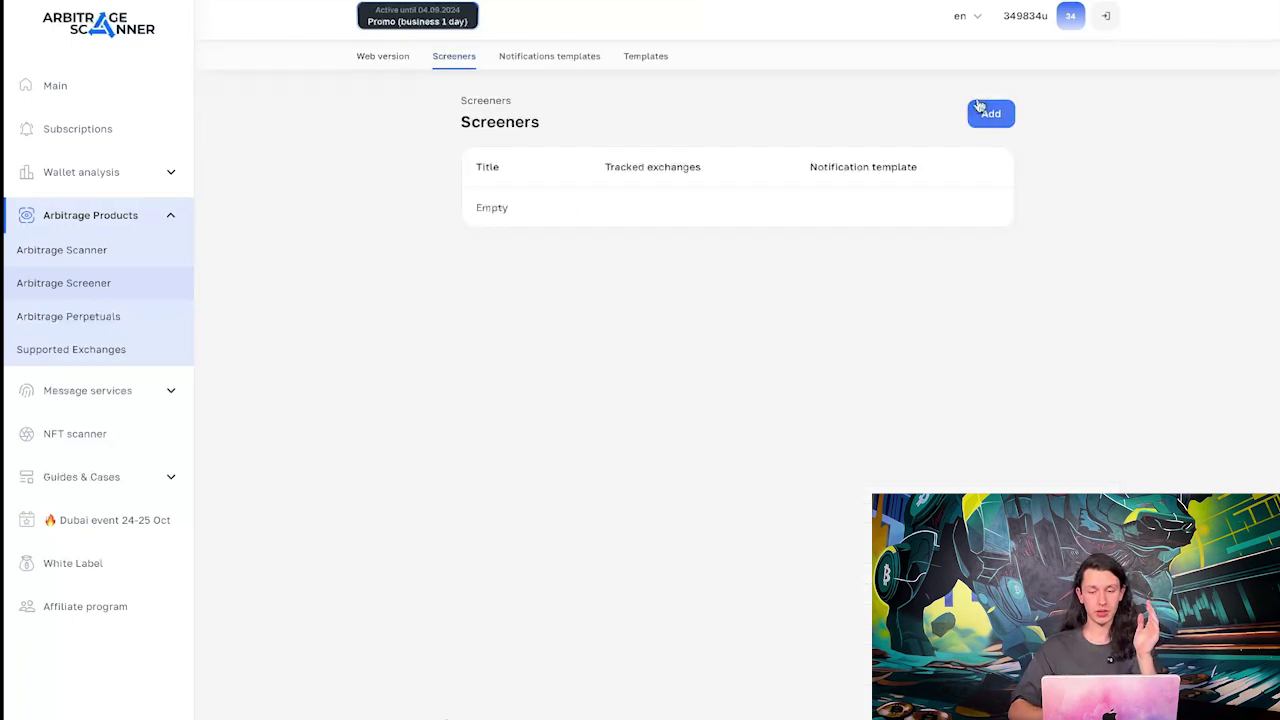
left_click(993, 116)
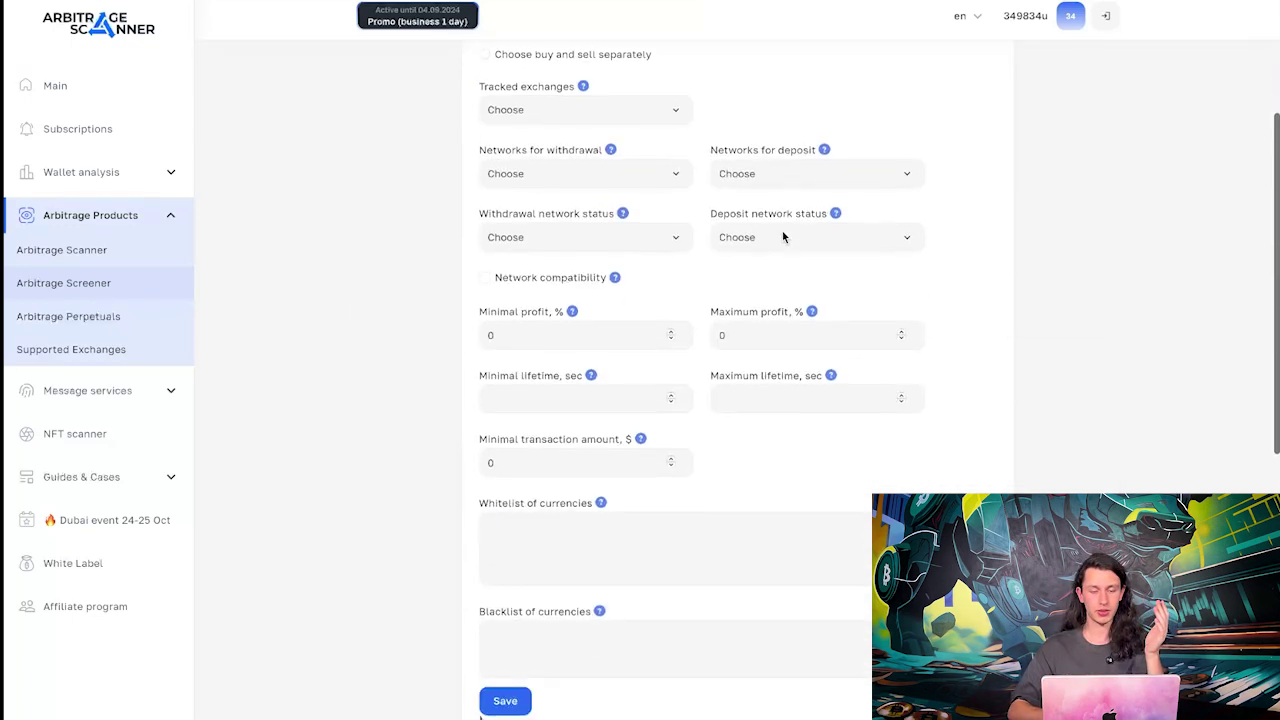
scroll(783, 237, "down", 3)
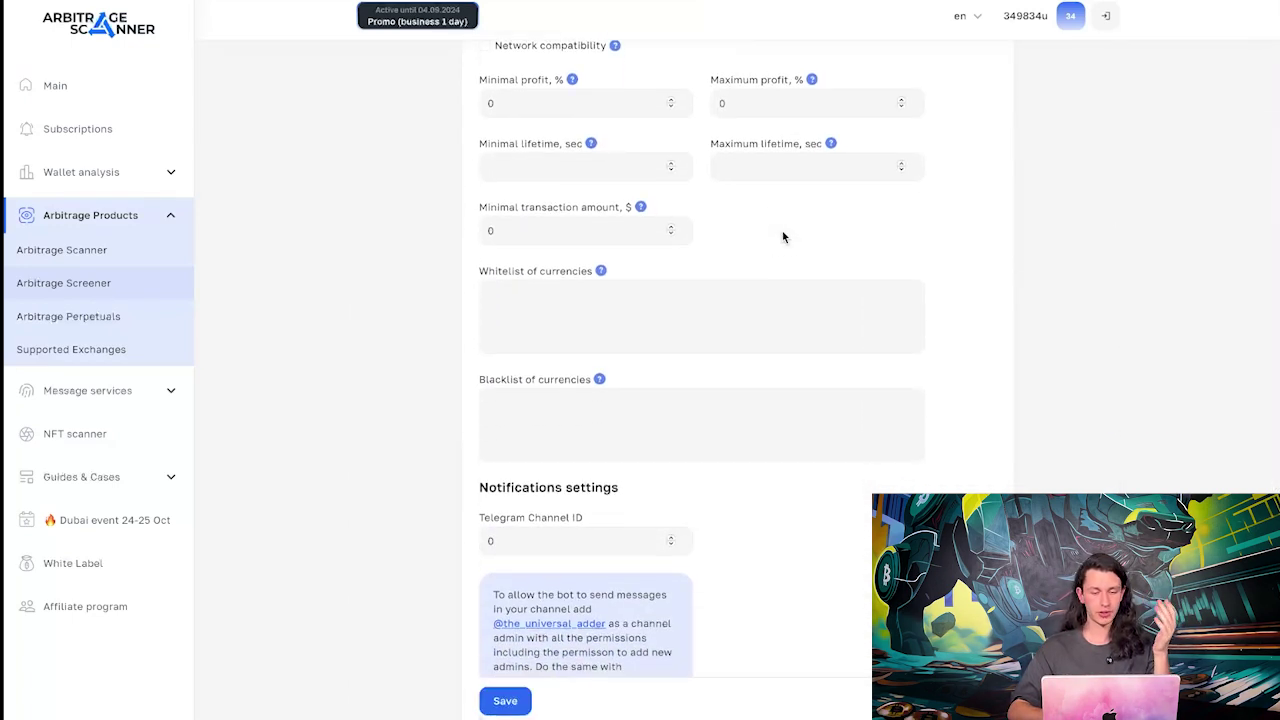
scroll(783, 237, "up", 7)
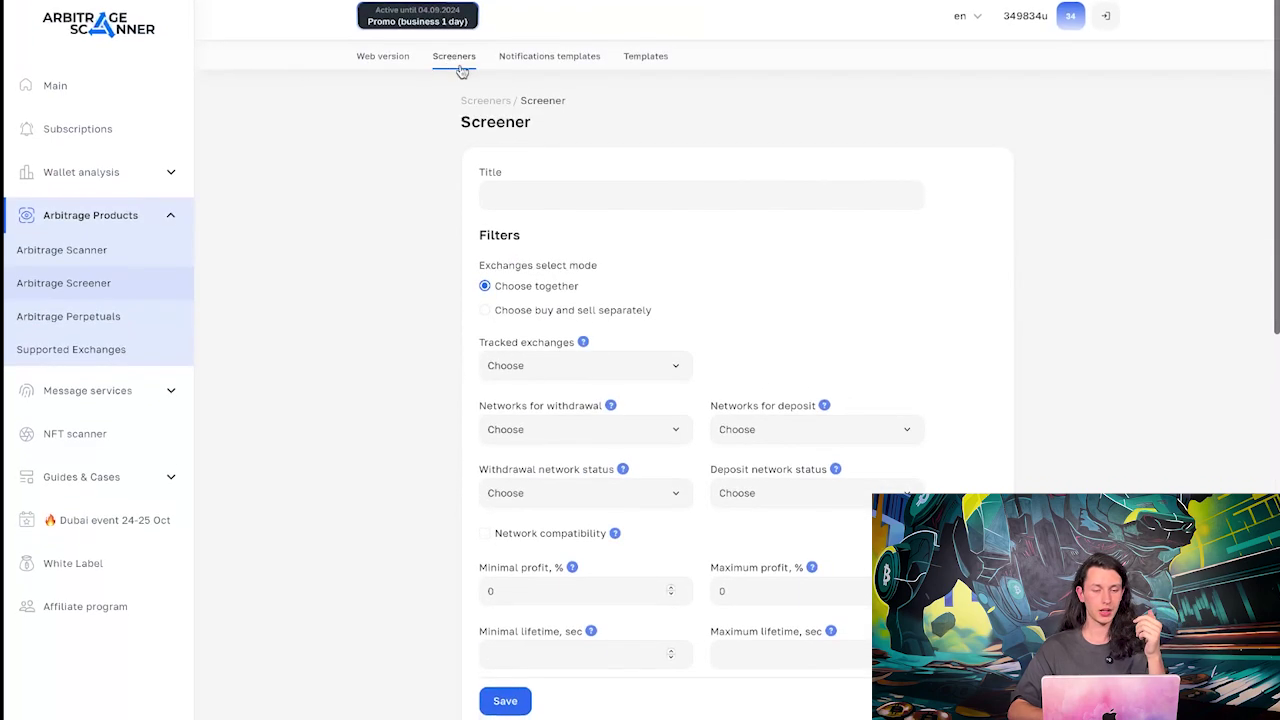
left_click(405, 60)
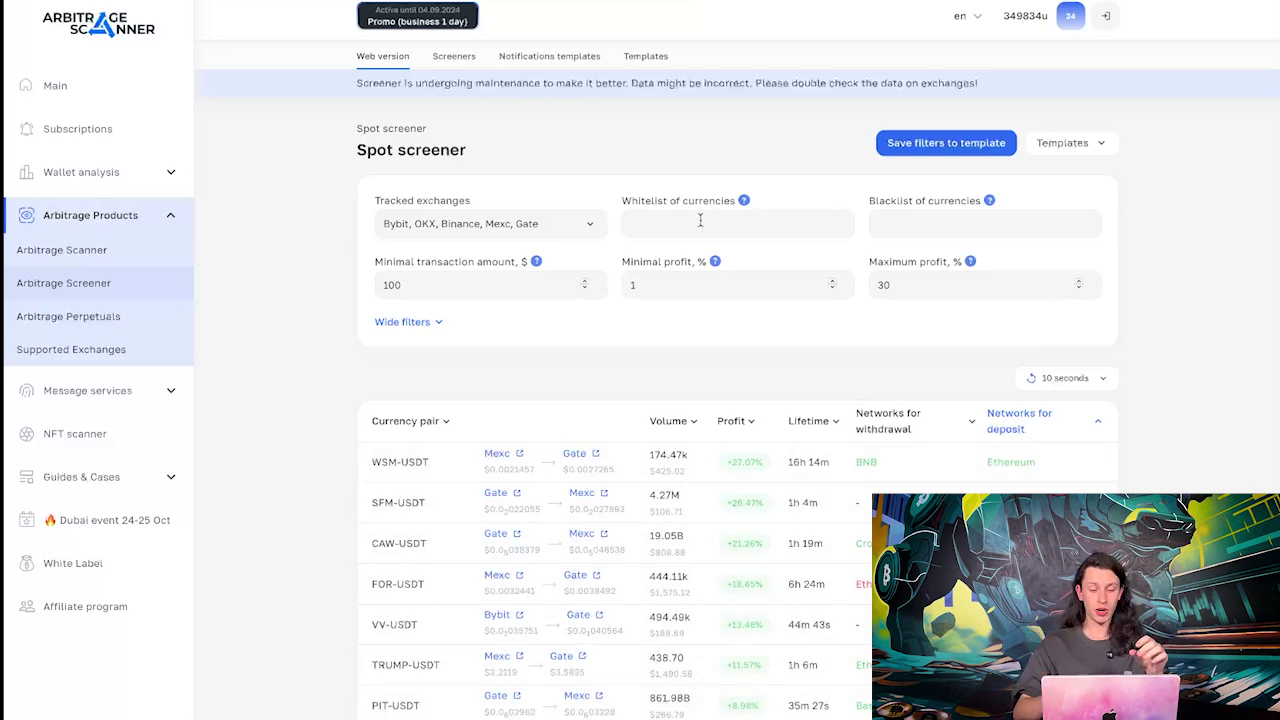
scroll(745, 345, "down", 2)
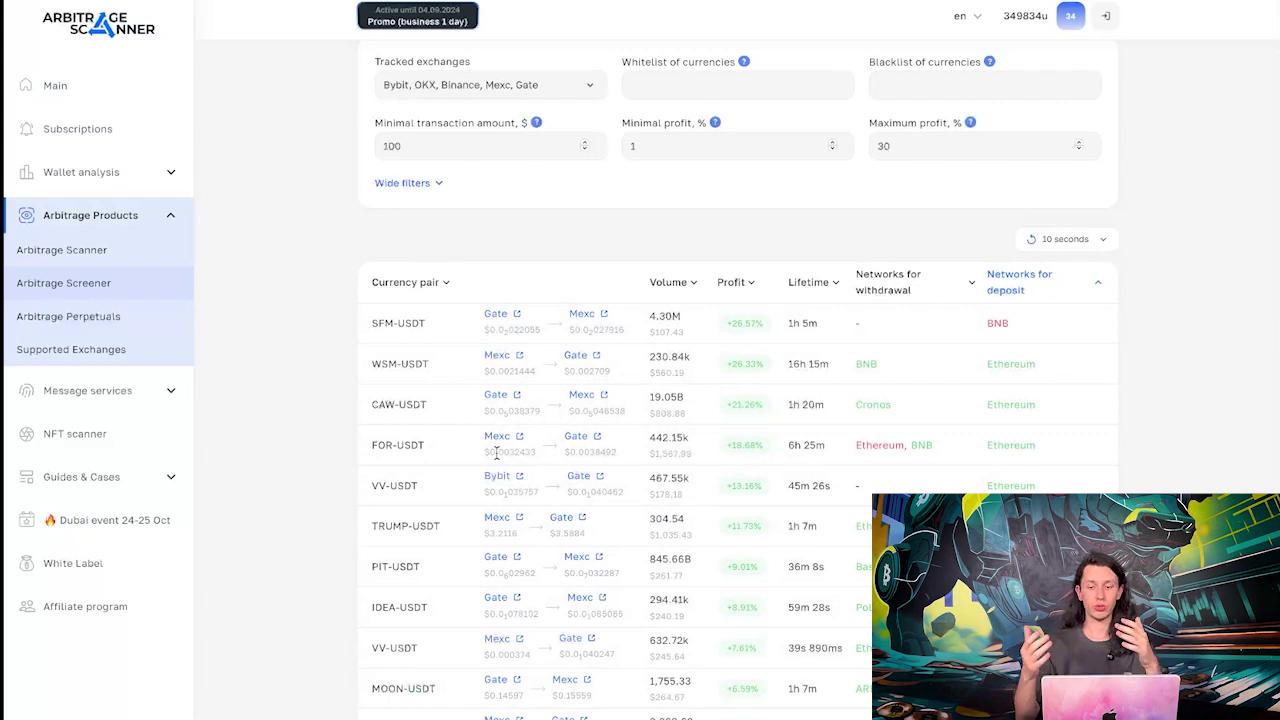
scroll(986, 314, "down", 2)
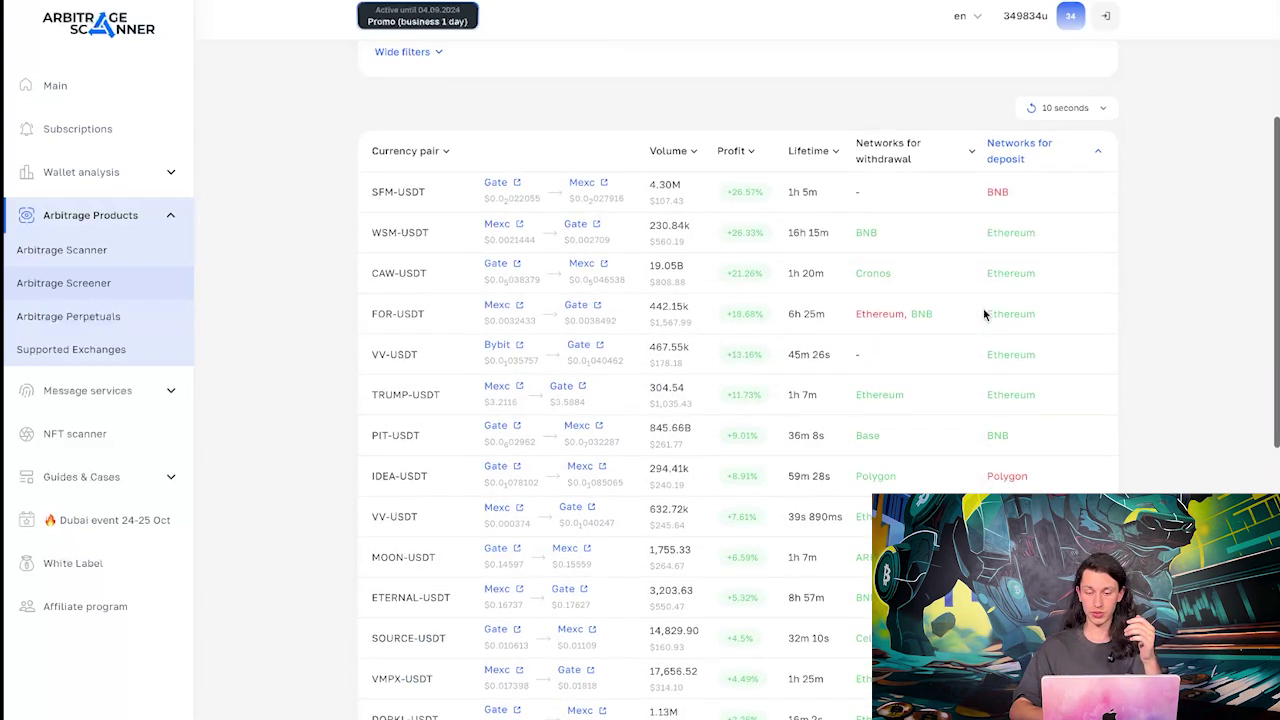
scroll(940, 202, "up", 1)
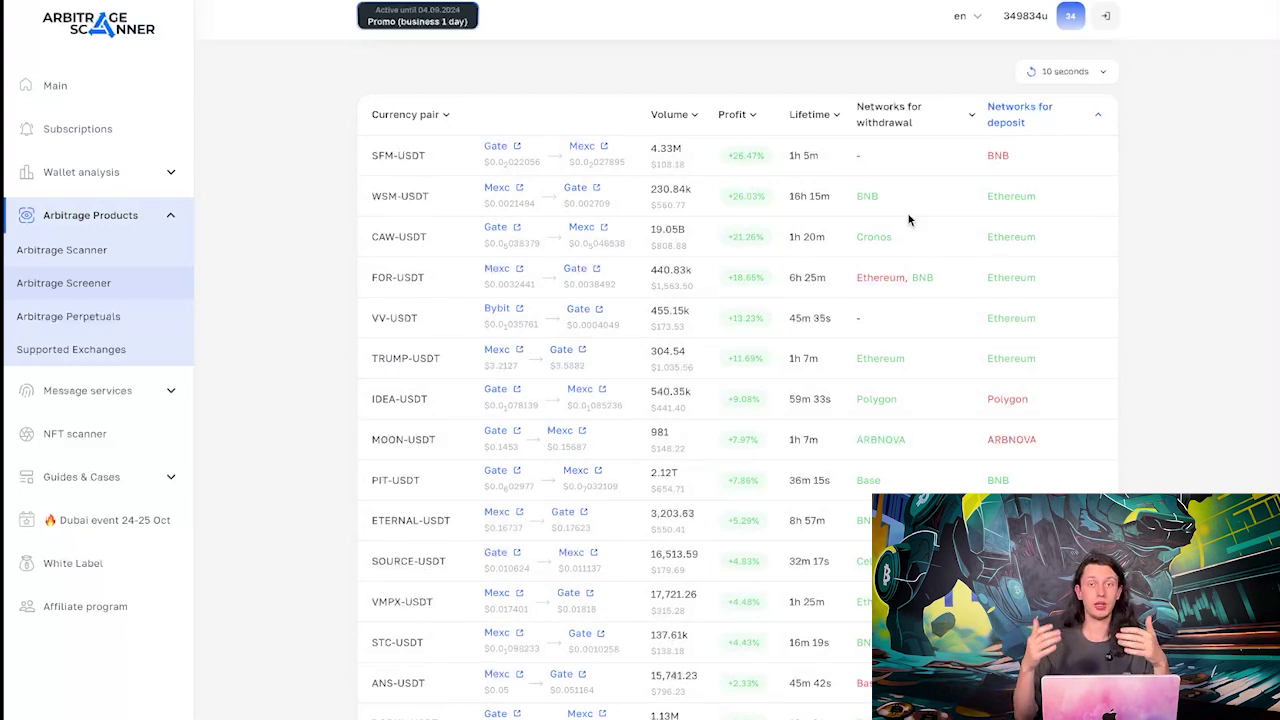
scroll(908, 218, "down", 1)
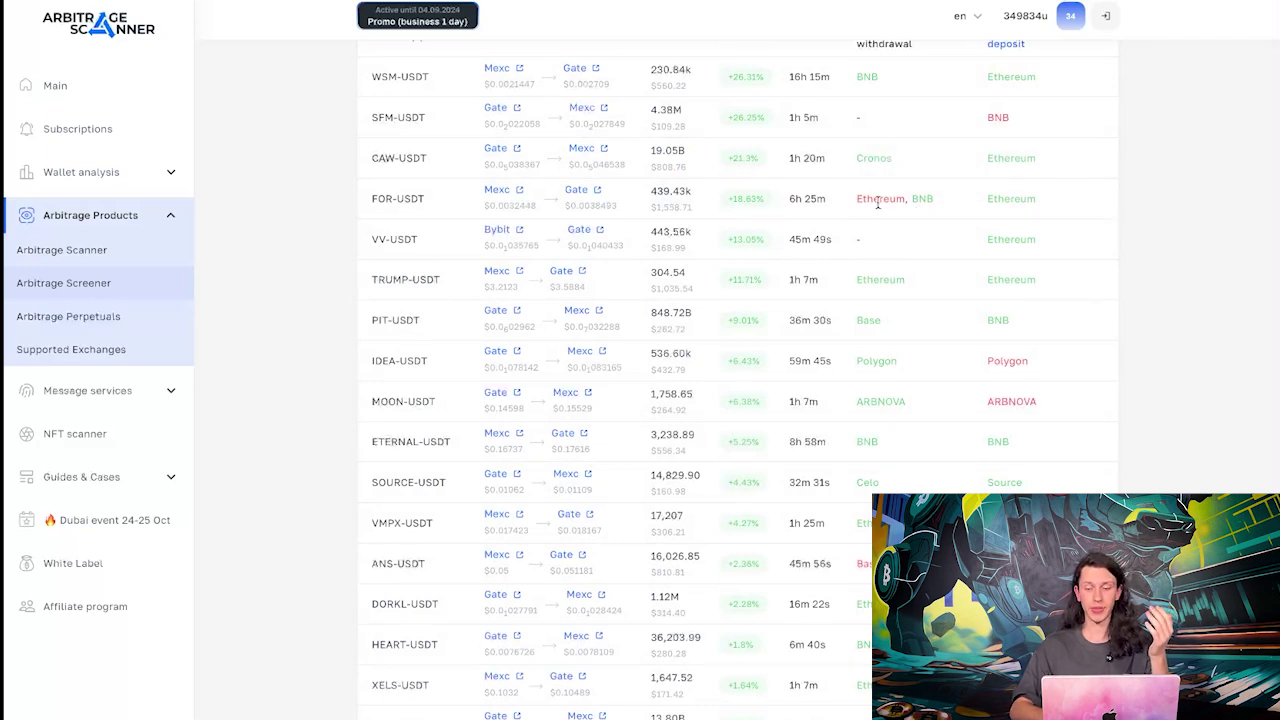
scroll(924, 258, "up", 1)
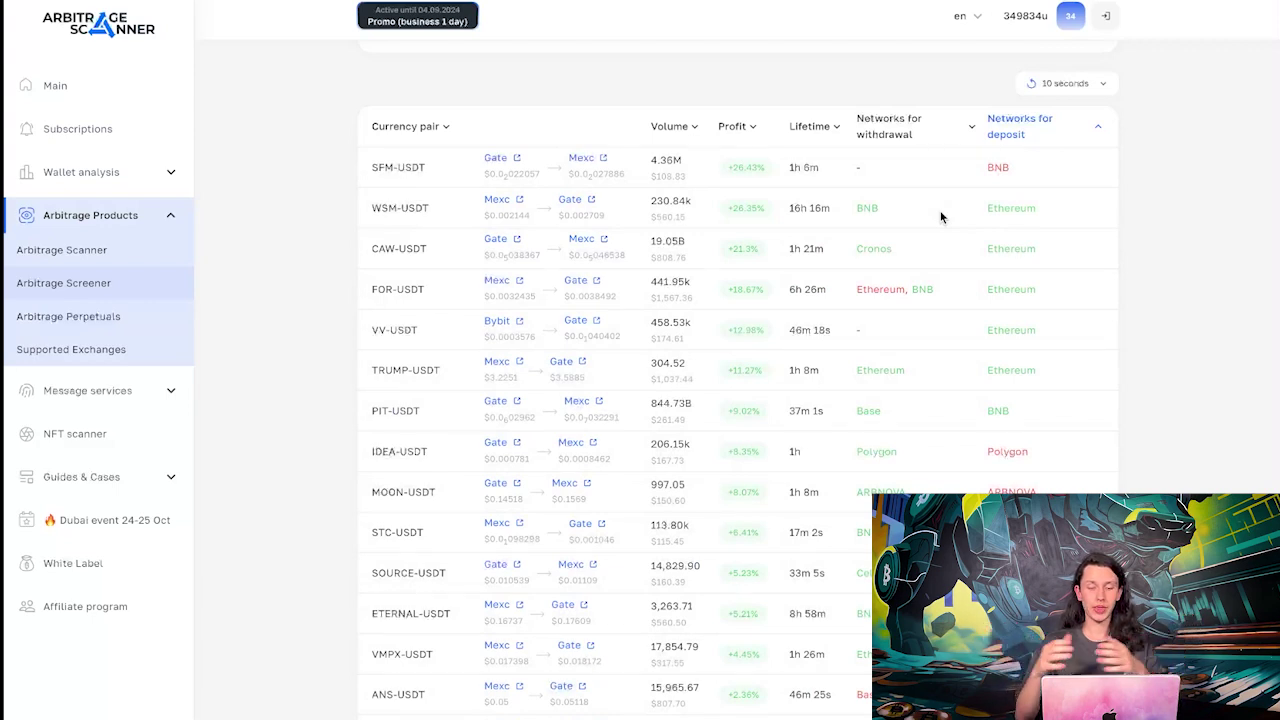
scroll(578, 314, "up", 3)
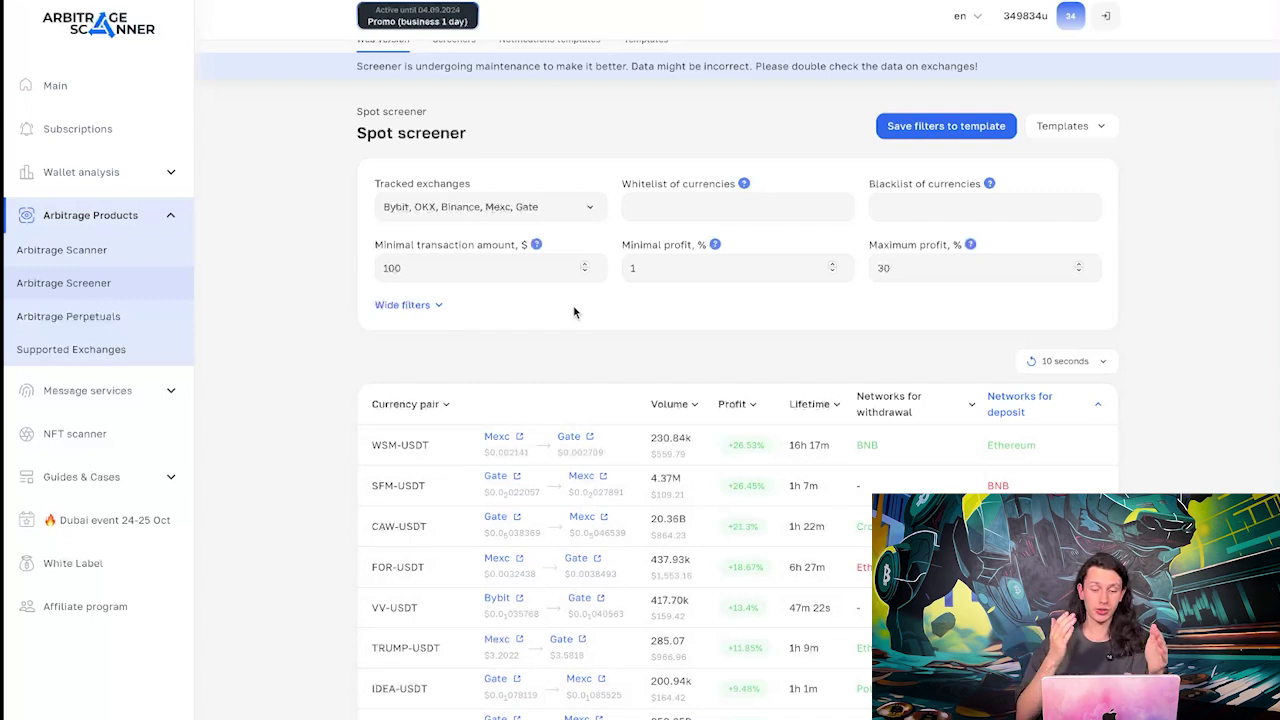
Replace WSM with UXLINK in the Spot screener's currency whitelist
left_click(693, 210)
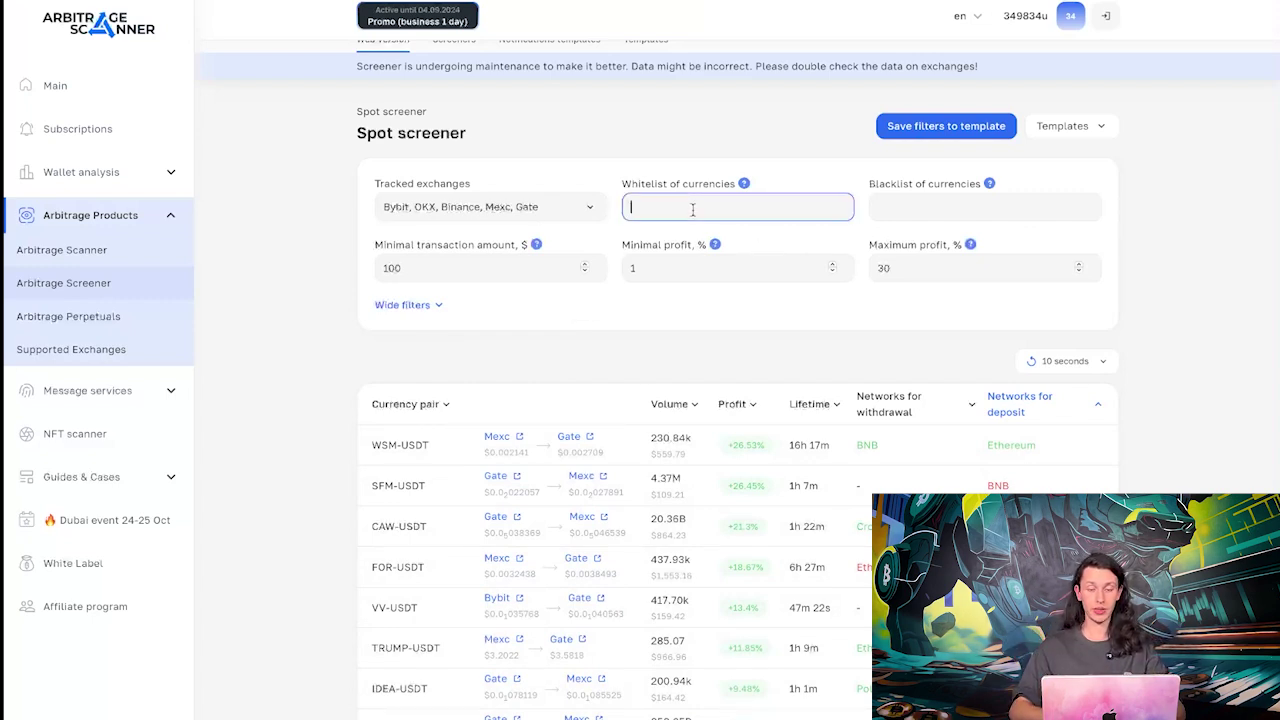
left_click(971, 207)
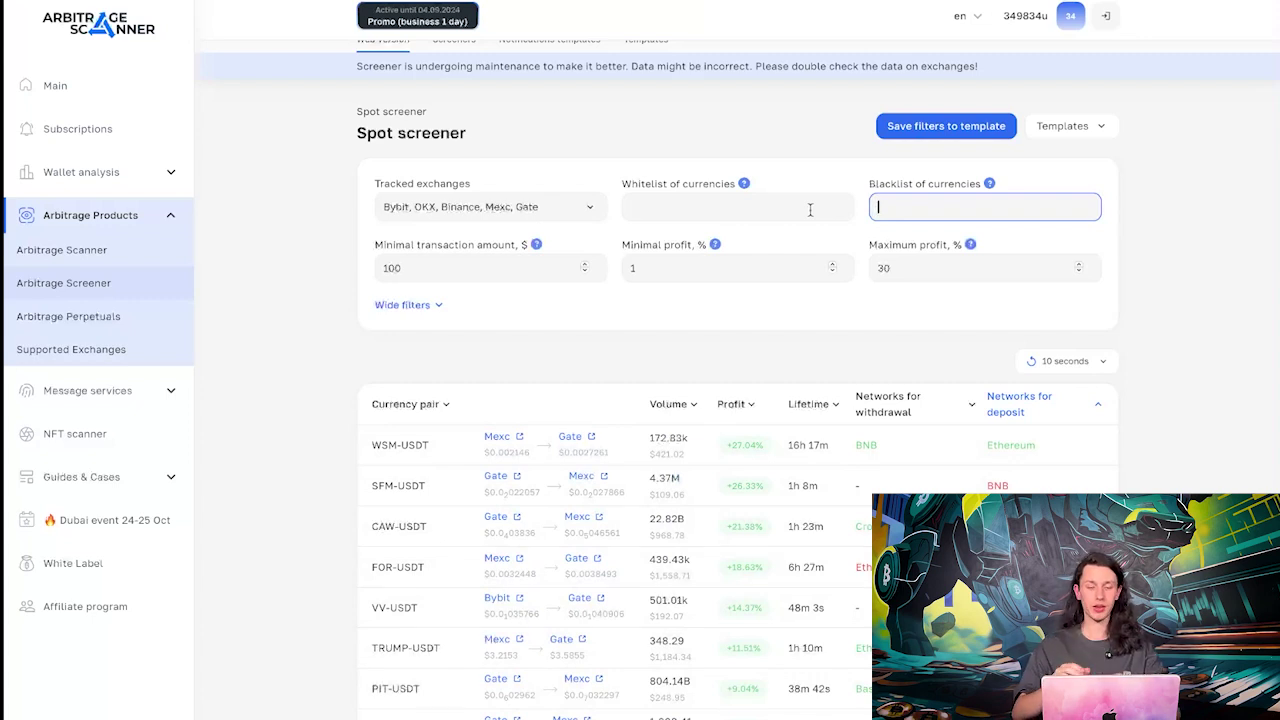
left_click(737, 208)
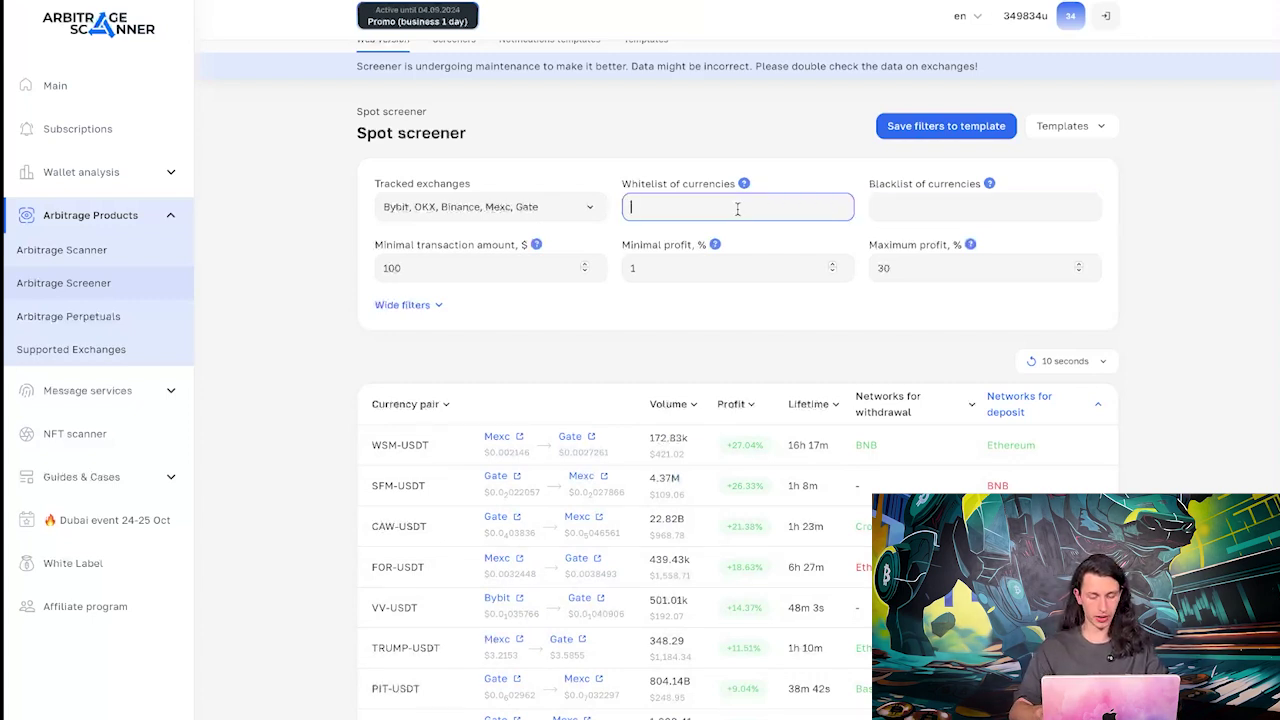
type("WSM")
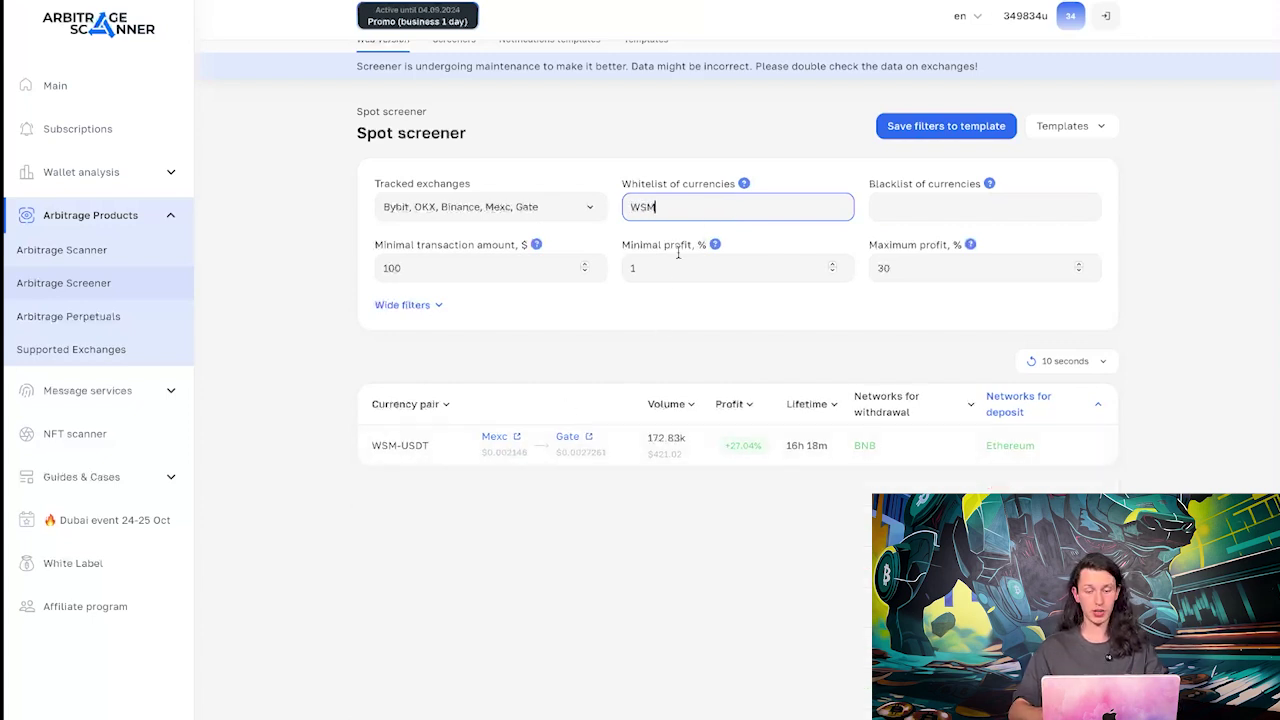
key("ctrl+a")
key("BackSpace")
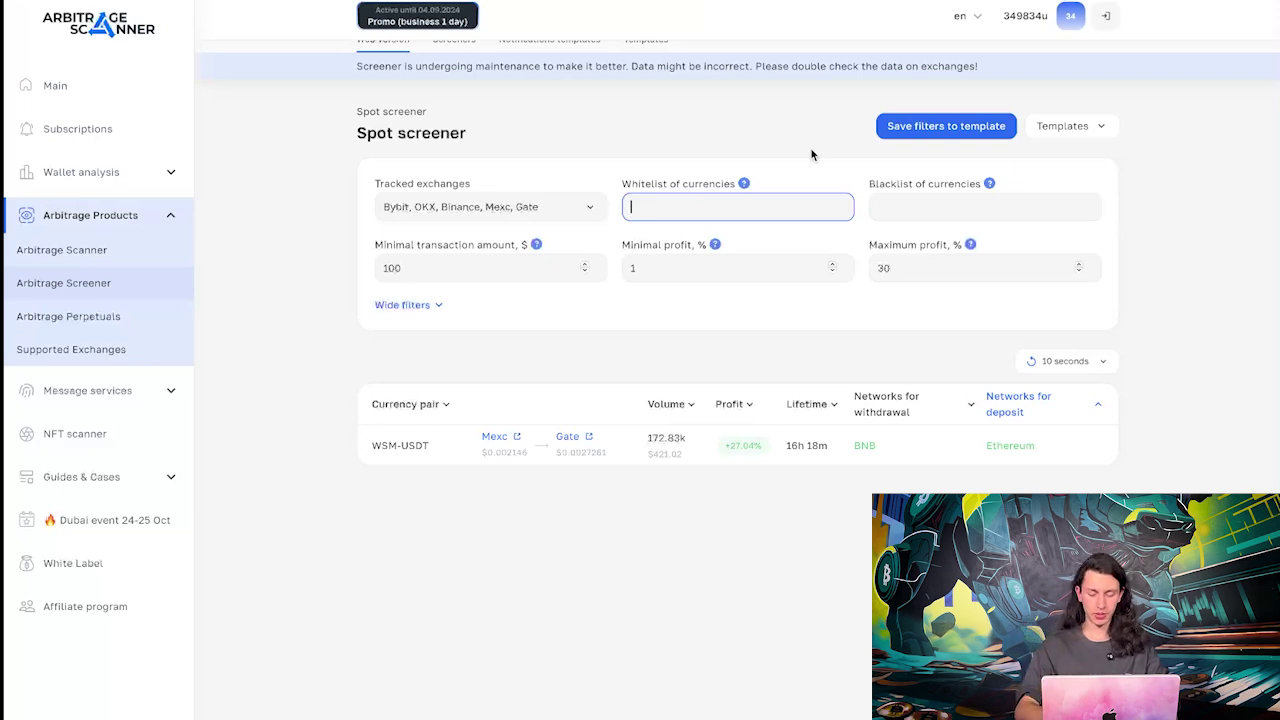
type("UXLIN")
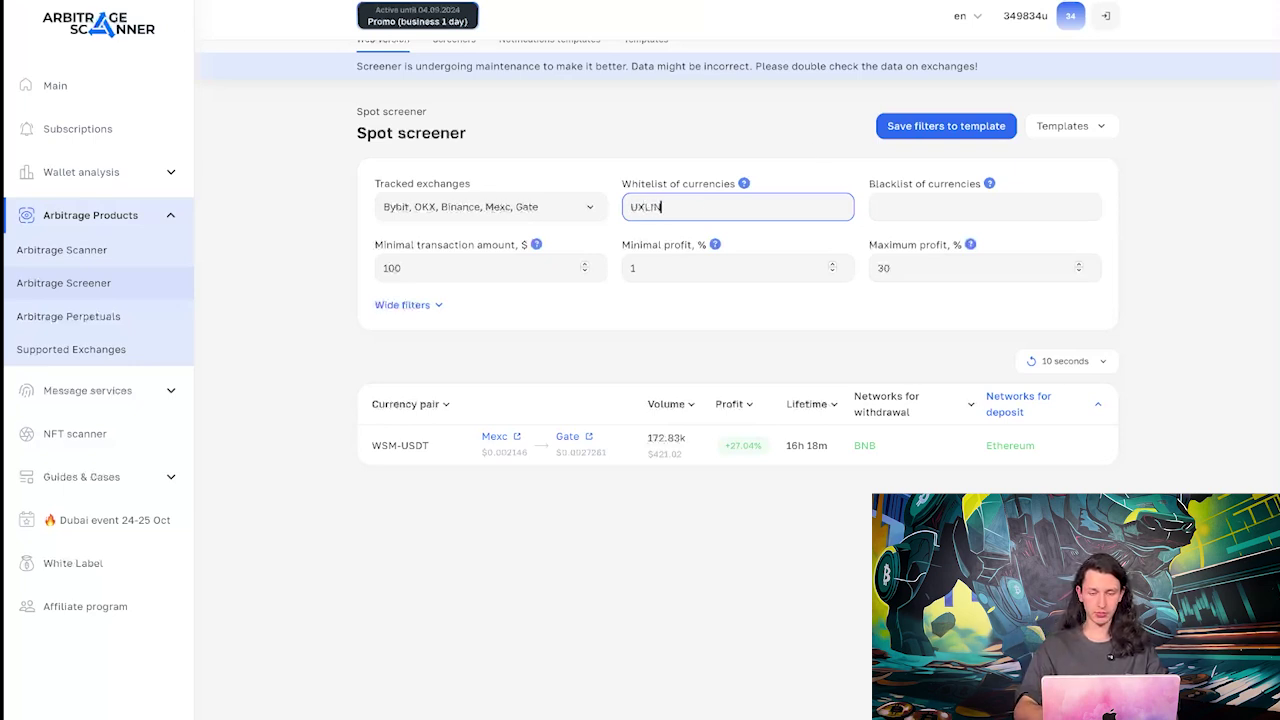
type("K")
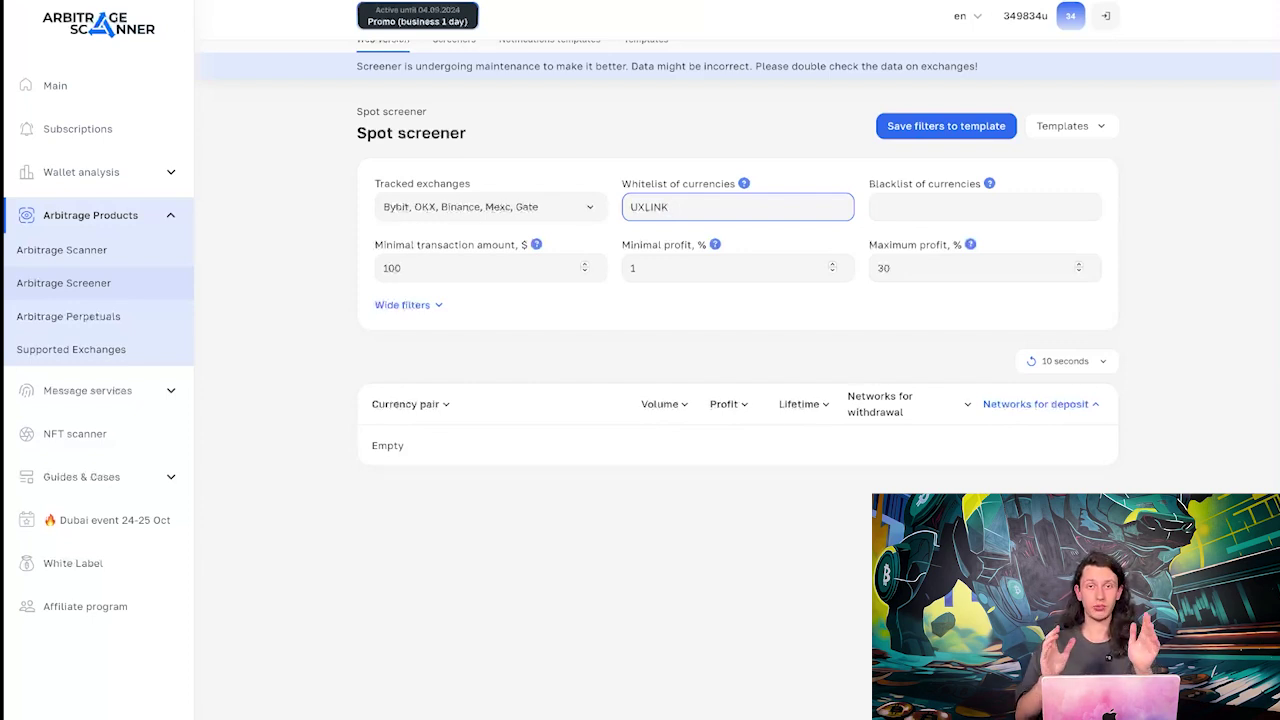
Browse the Blog, Tutorials and Cases pages under Guides & Cases
left_click(163, 477)
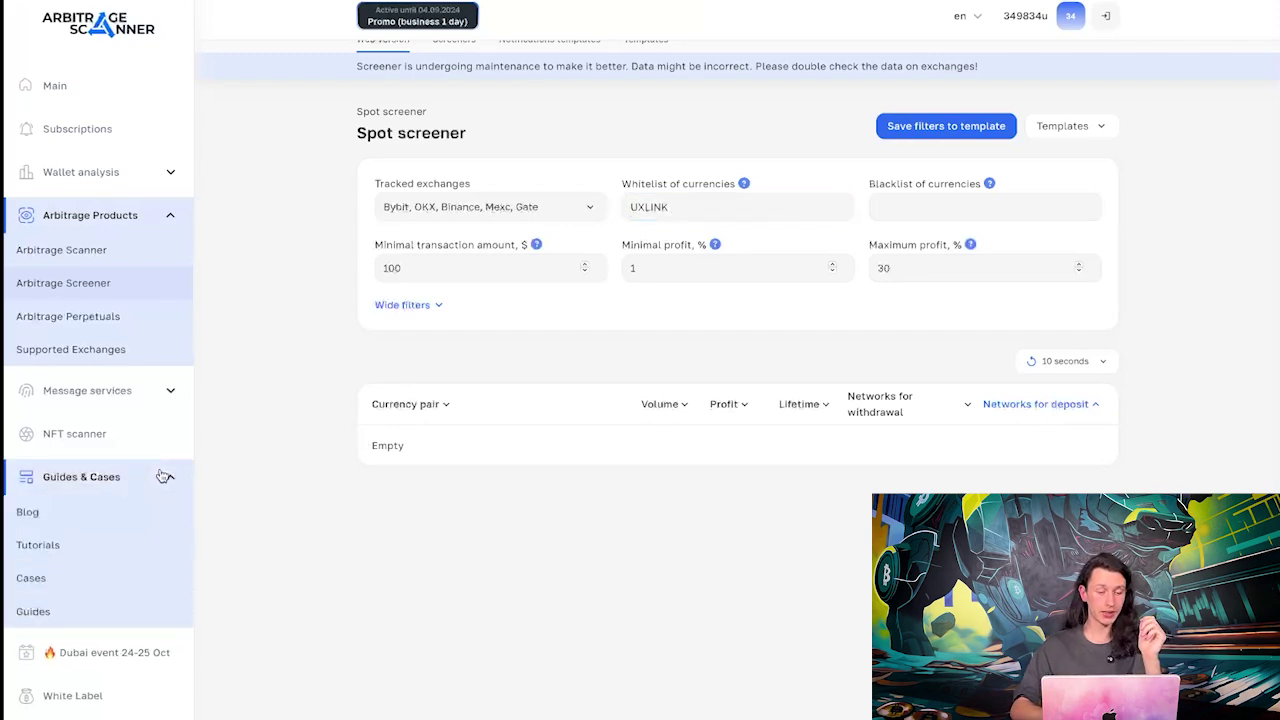
left_click(115, 516)
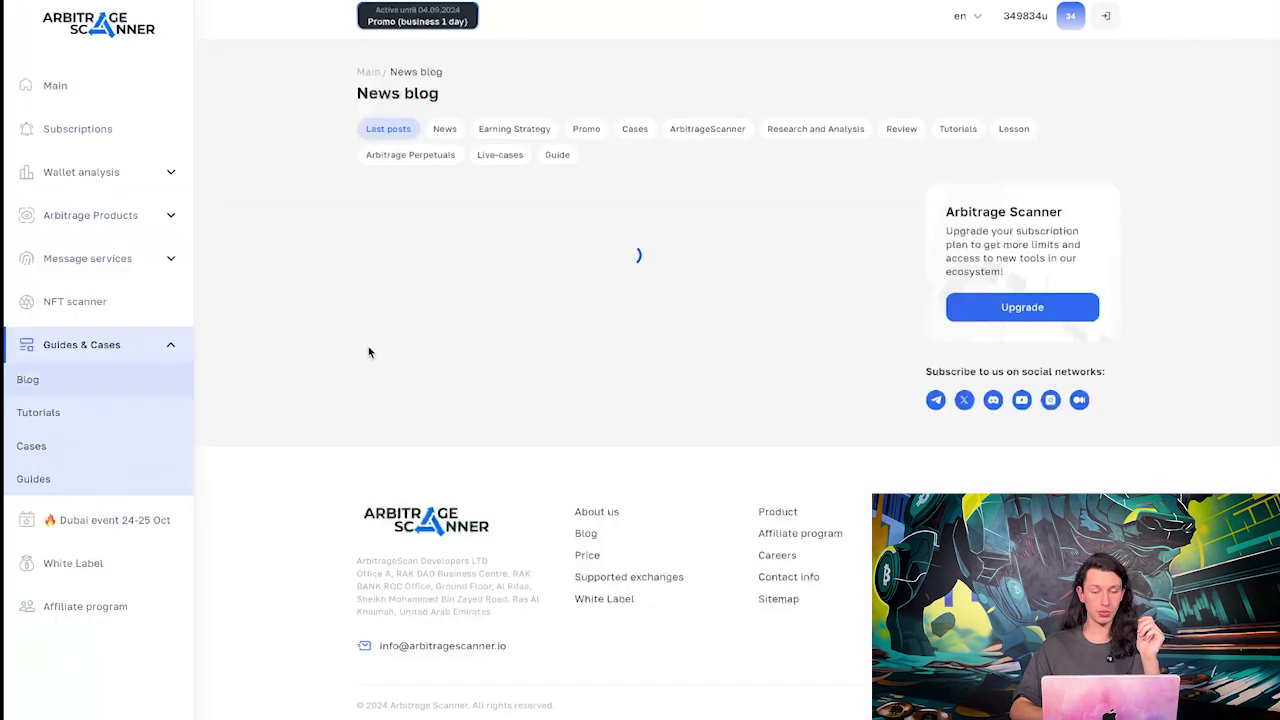
left_click(118, 407)
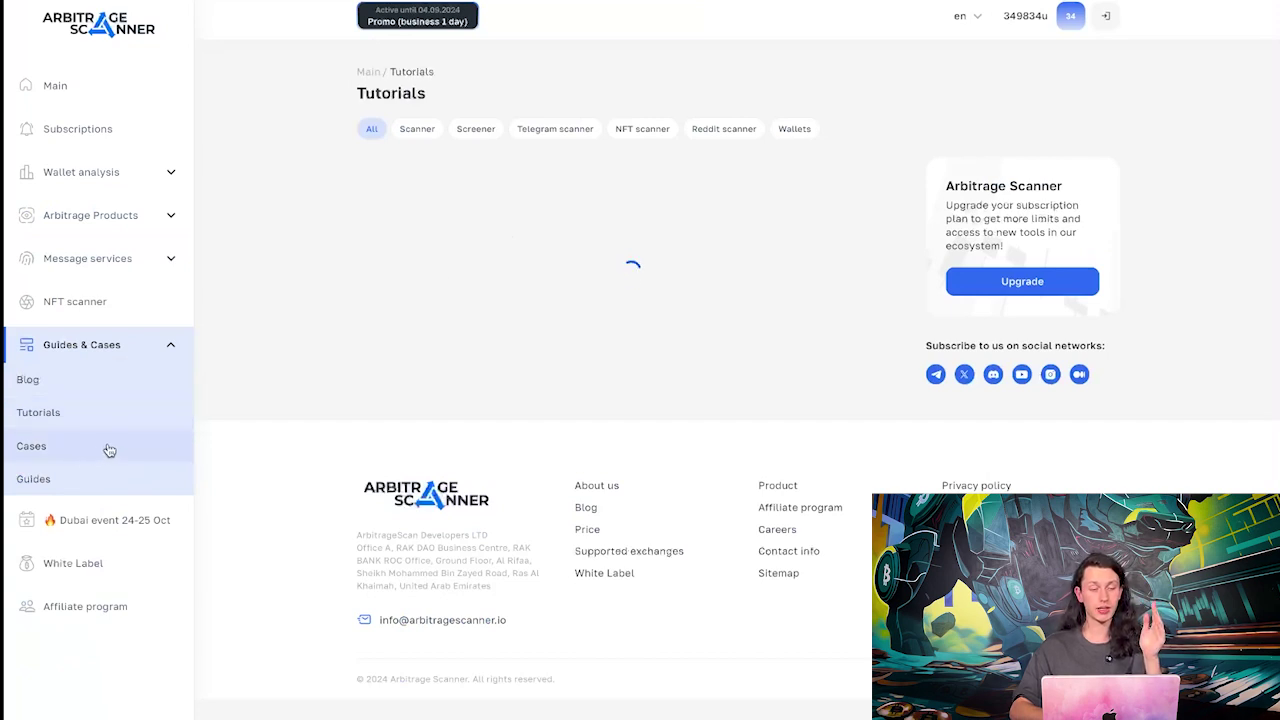
left_click(138, 430)
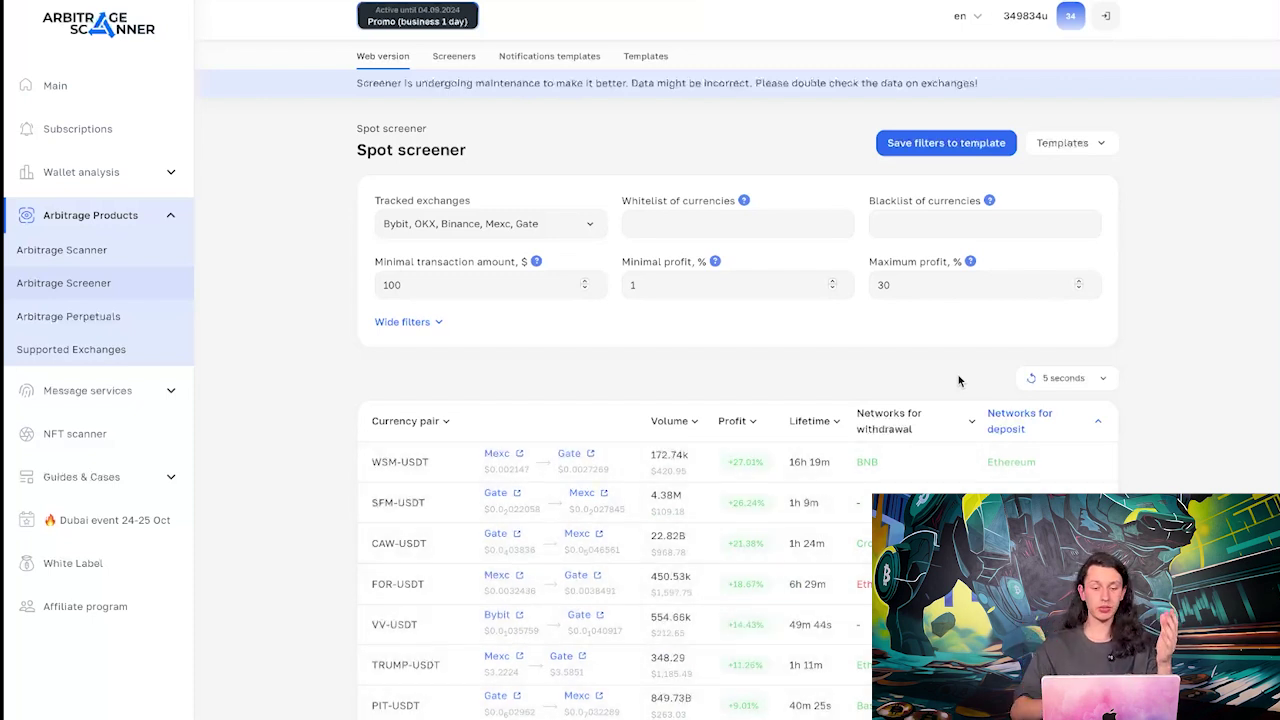
Review the Spot screener's tracked exchanges list without changes, then expand Wallet analysis
left_click(596, 234)
scroll(525, 325, "down", 1)
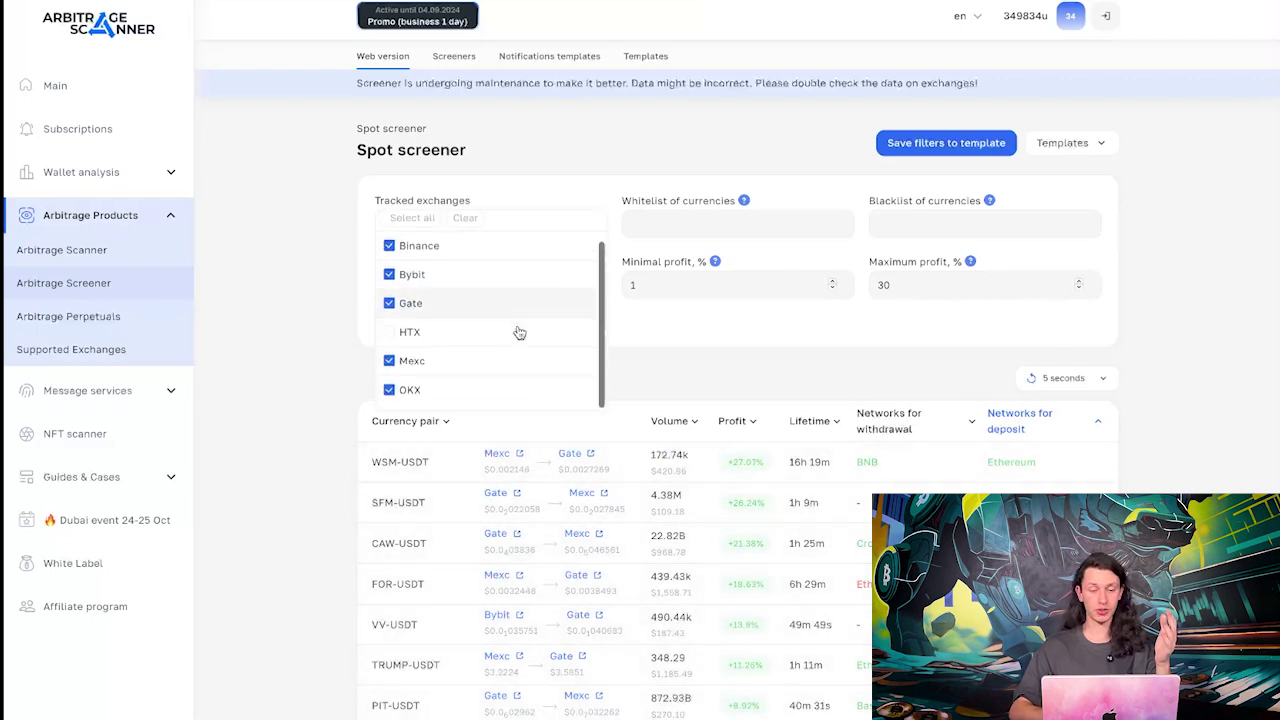
left_click(670, 127)
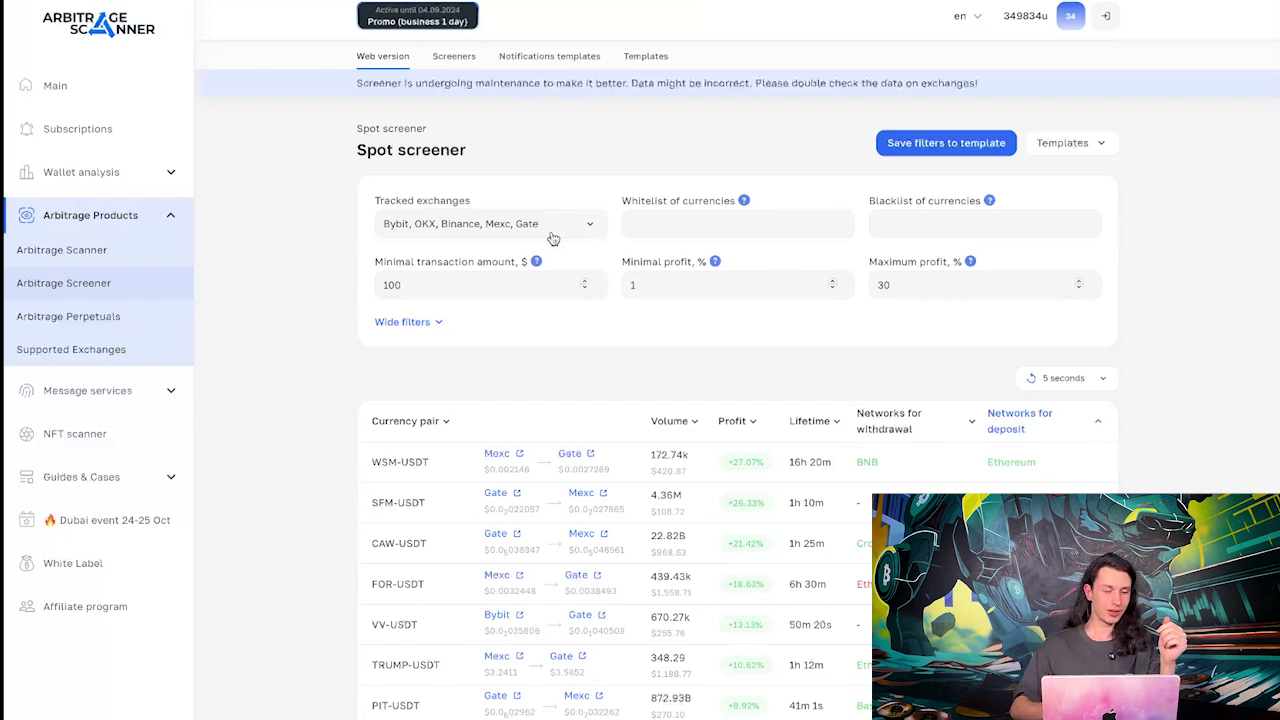
left_click(171, 173)
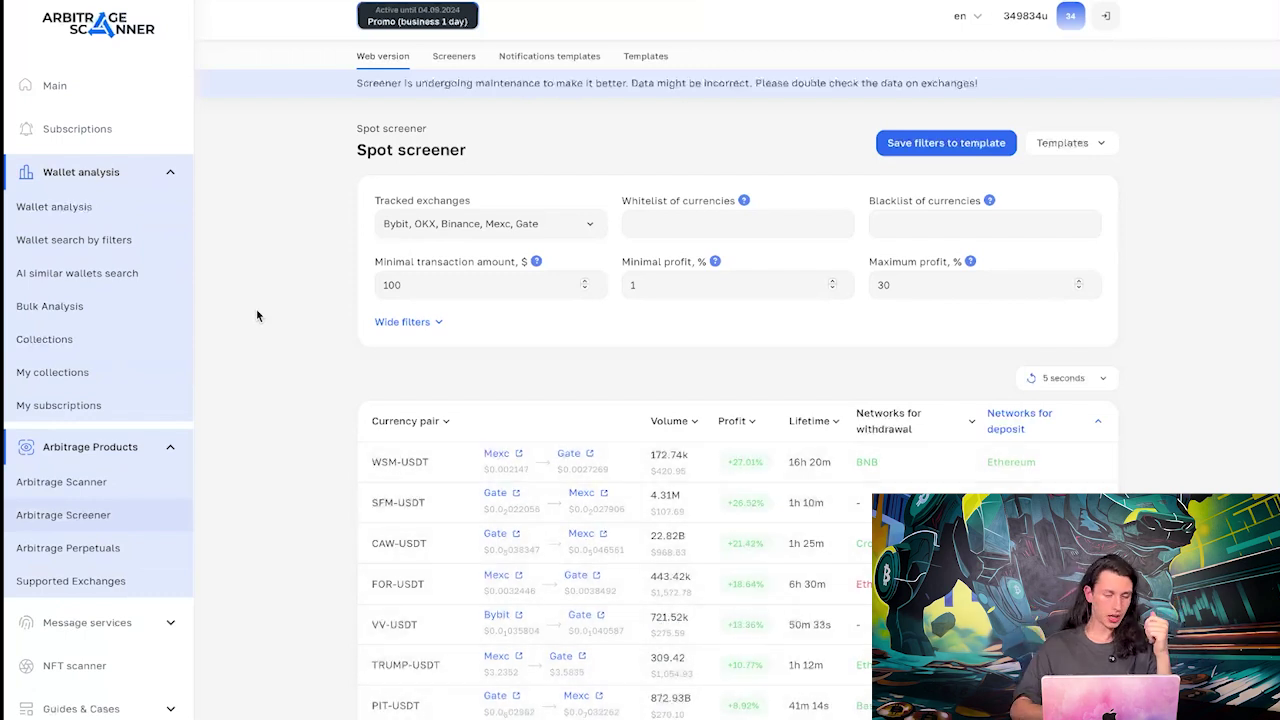
Go to the fund wallet Collections and pick the a16z card
left_click(126, 333)
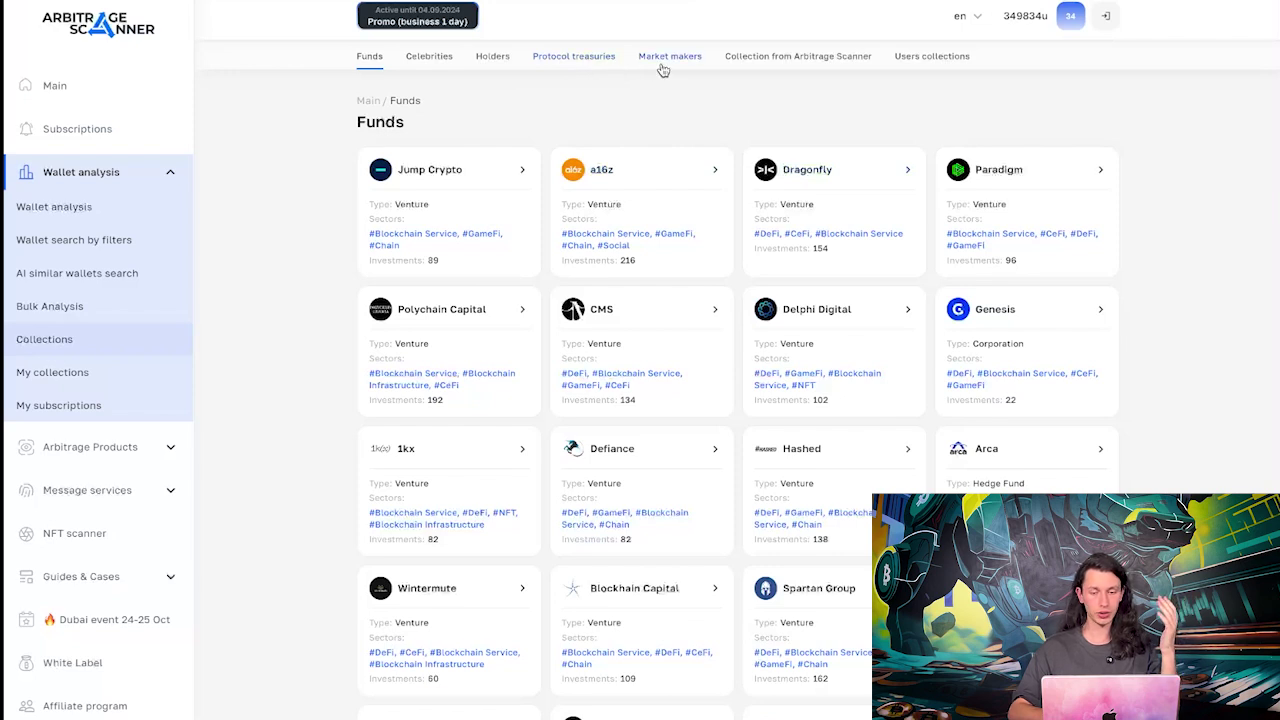
left_click(637, 175)
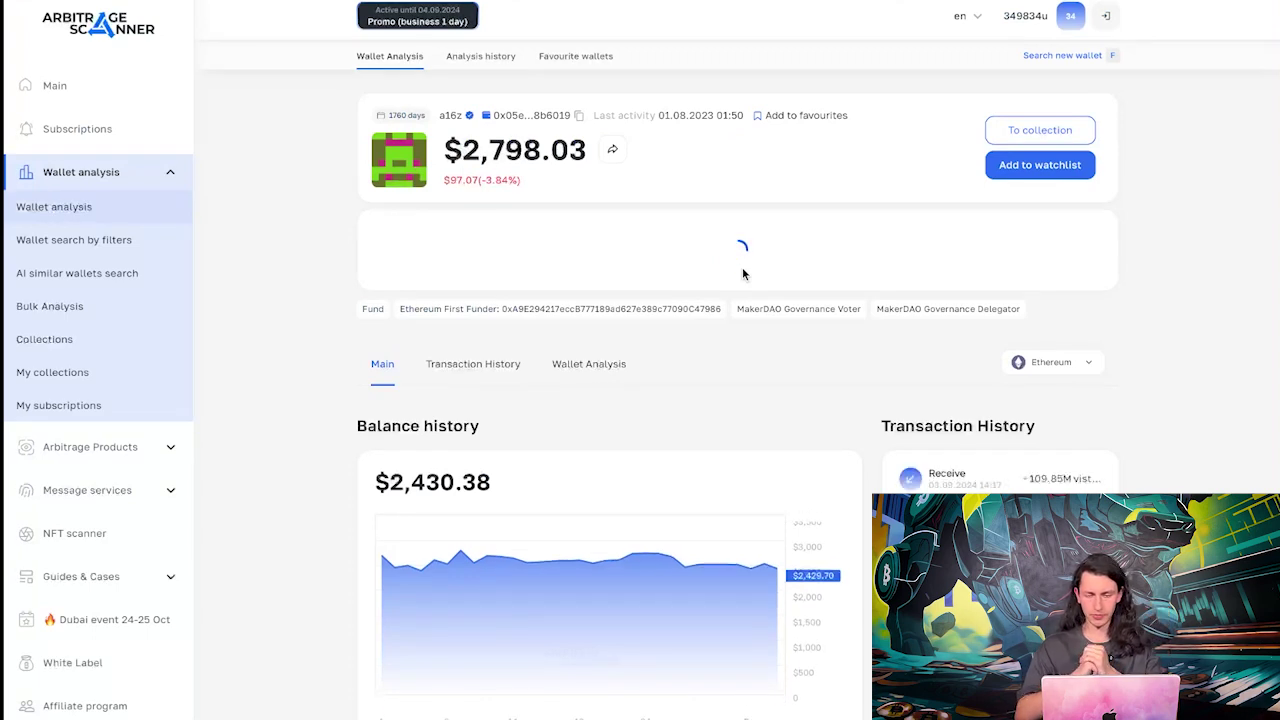
scroll(742, 273, "down", 1)
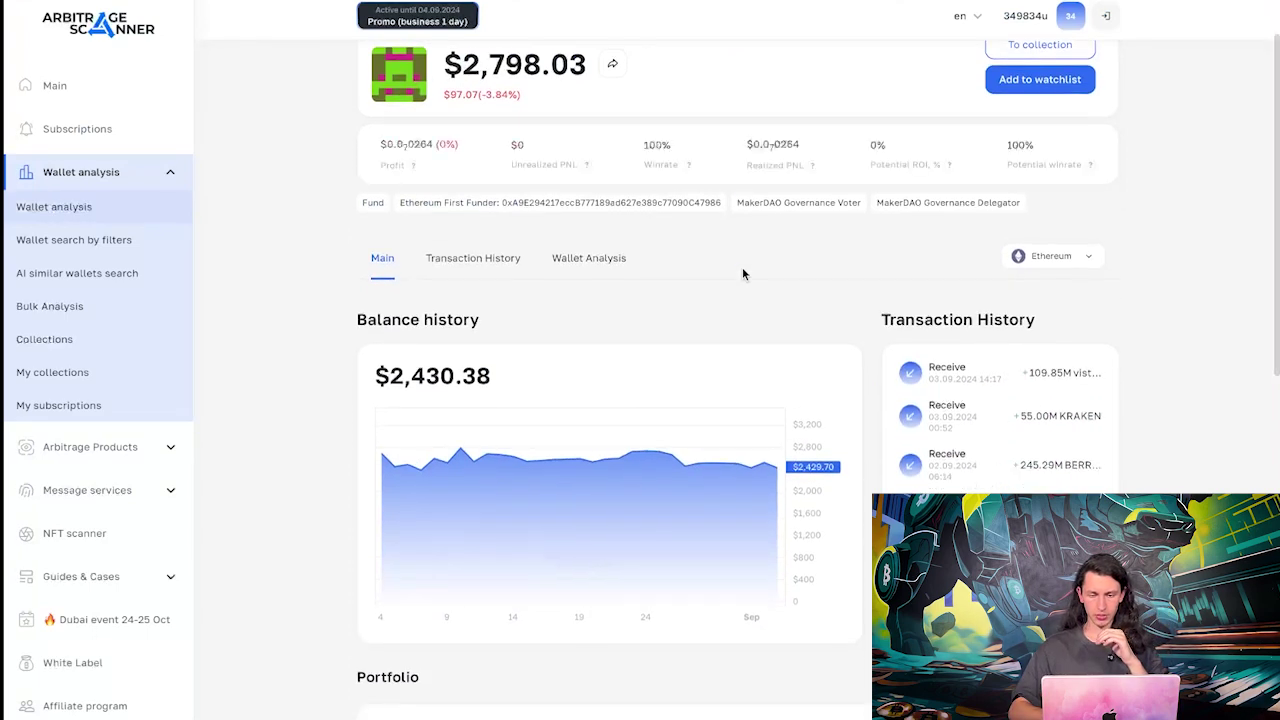
scroll(742, 273, "down", 4)
scroll(742, 273, "down", 3)
scroll(742, 273, "up", 10)
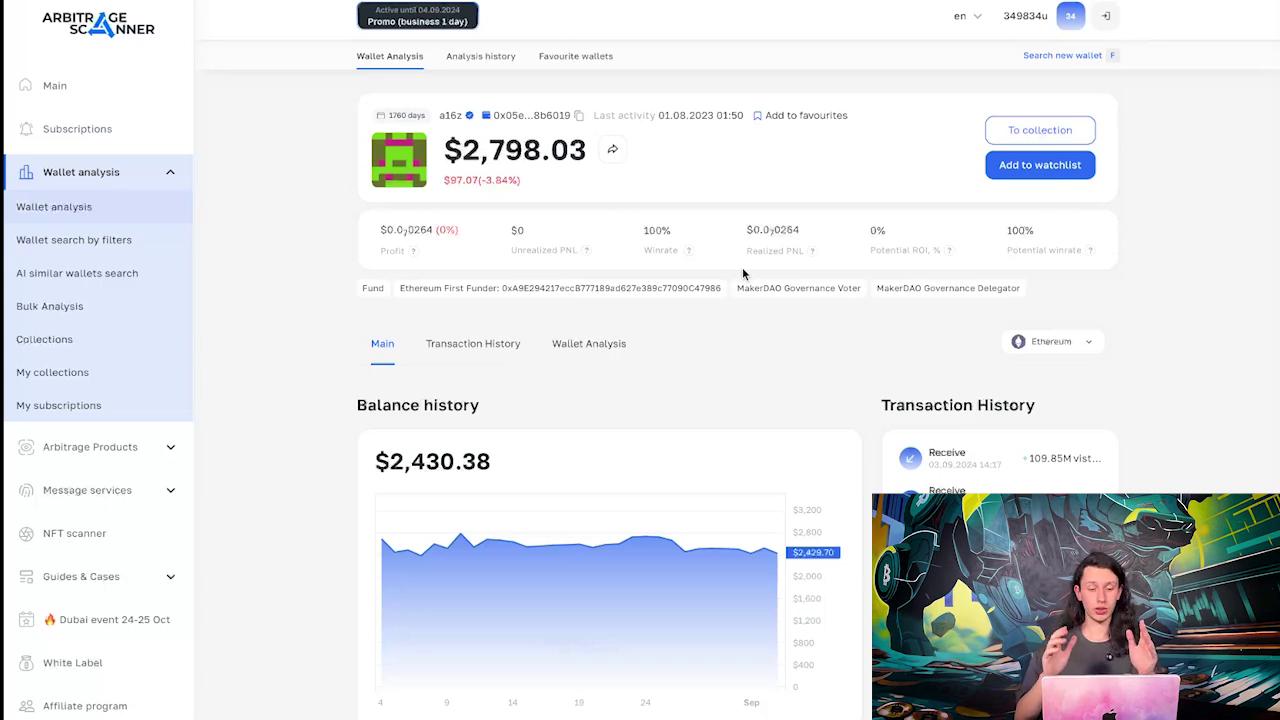
scroll(742, 272, "down", 1)
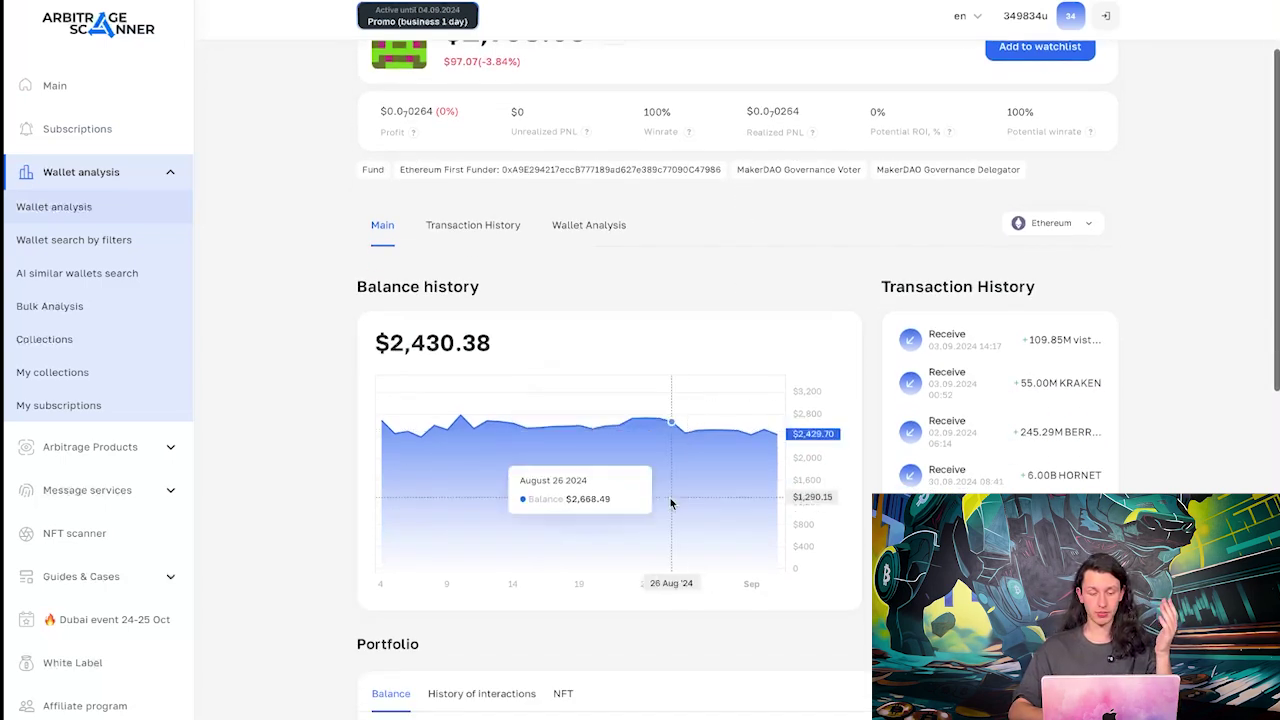
scroll(674, 503, "down", 3)
scroll(1000, 205, "up", 3)
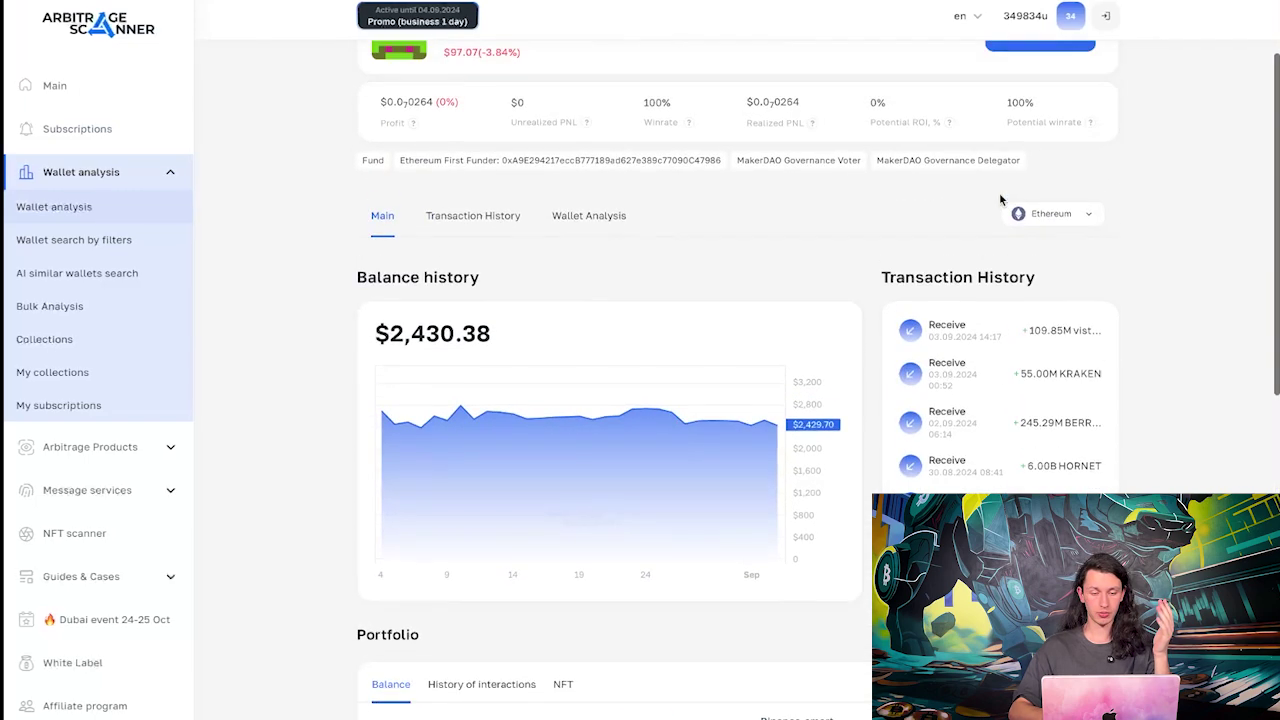
left_click(492, 220)
scroll(814, 283, "down", 2)
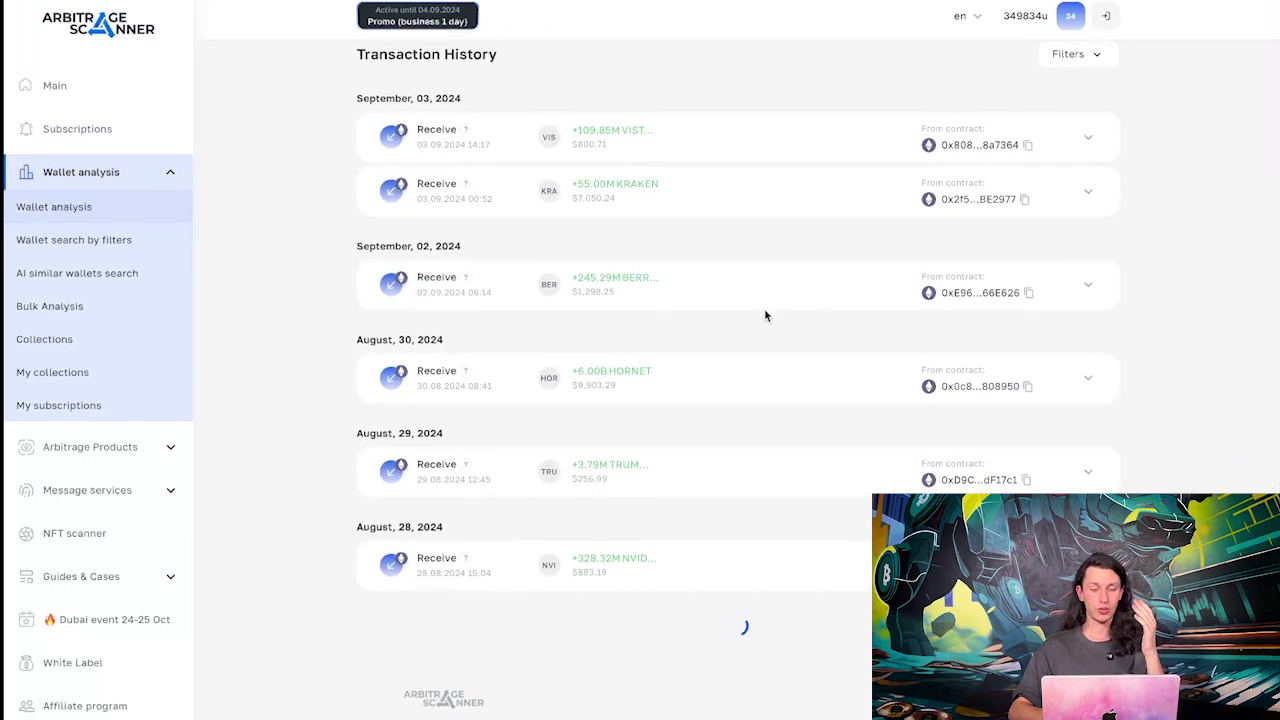
scroll(766, 314, "up", 1)
scroll(766, 314, "down", 5)
scroll(766, 314, "up", 5)
left_click(1116, 93)
left_click(828, 163)
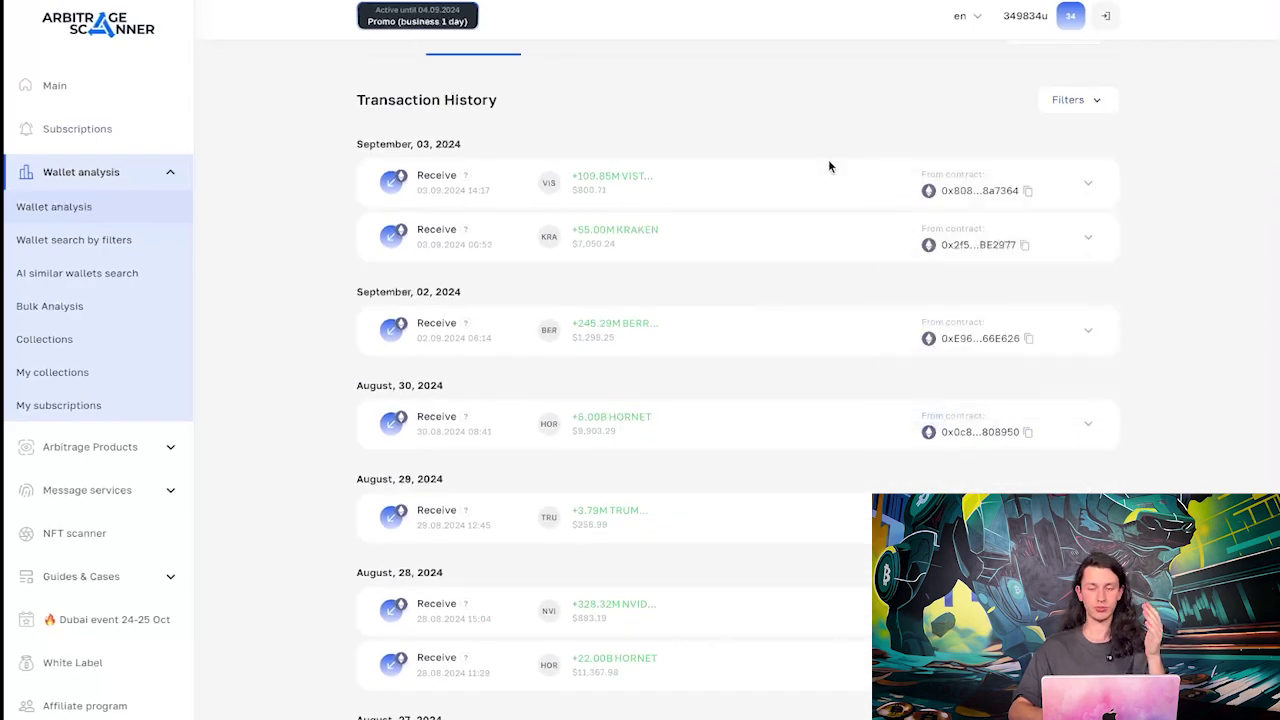
scroll(828, 163, "up", 1)
left_click(385, 170)
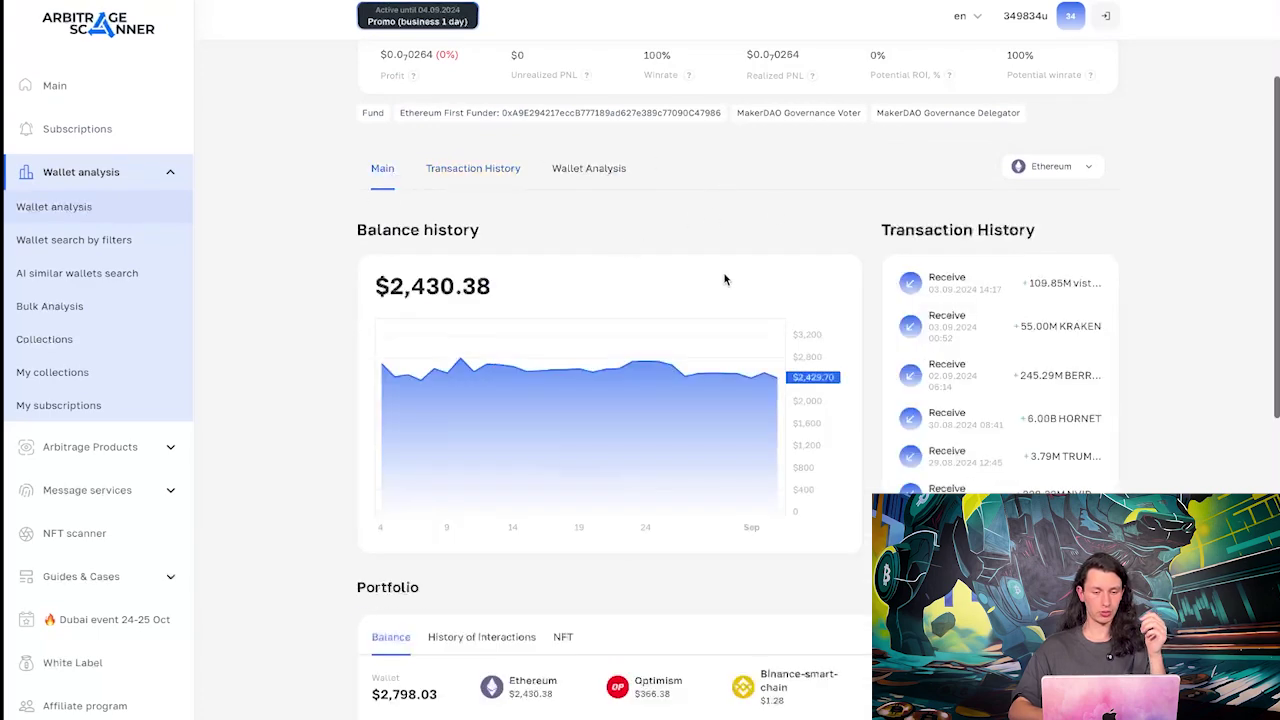
scroll(724, 278, "down", 5)
scroll(724, 278, "down", 2)
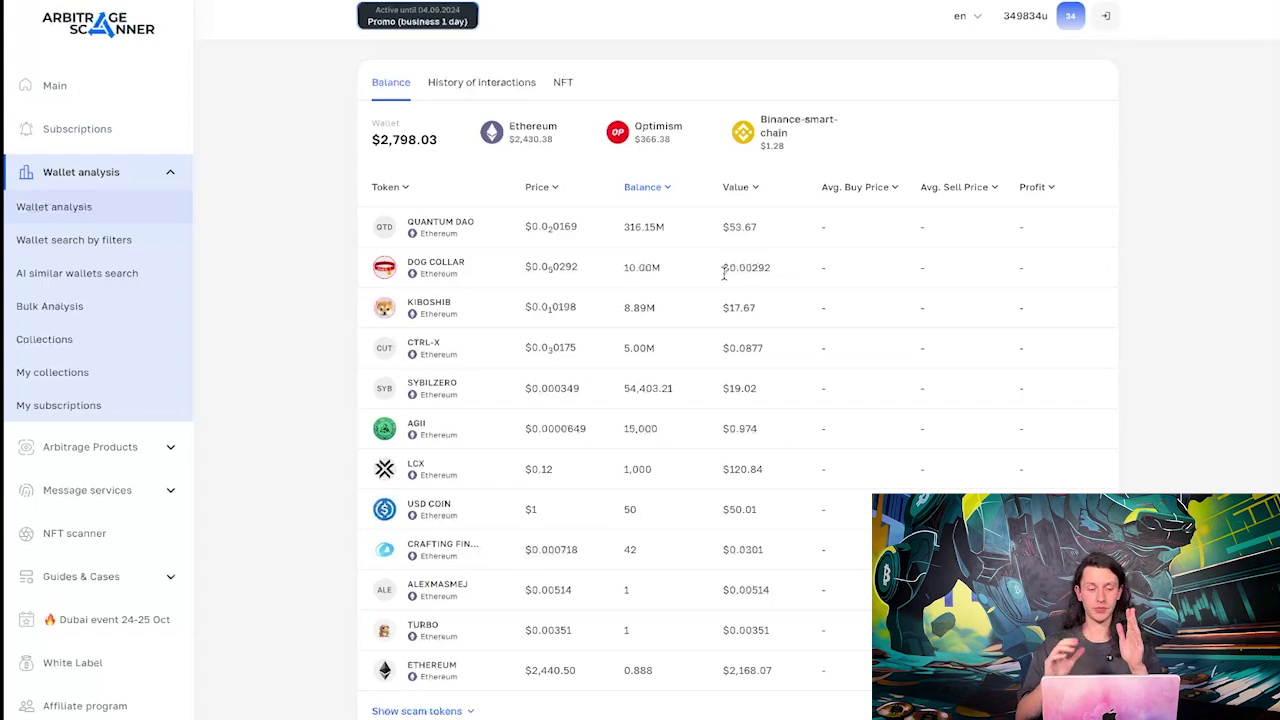
scroll(724, 275, "up", 6)
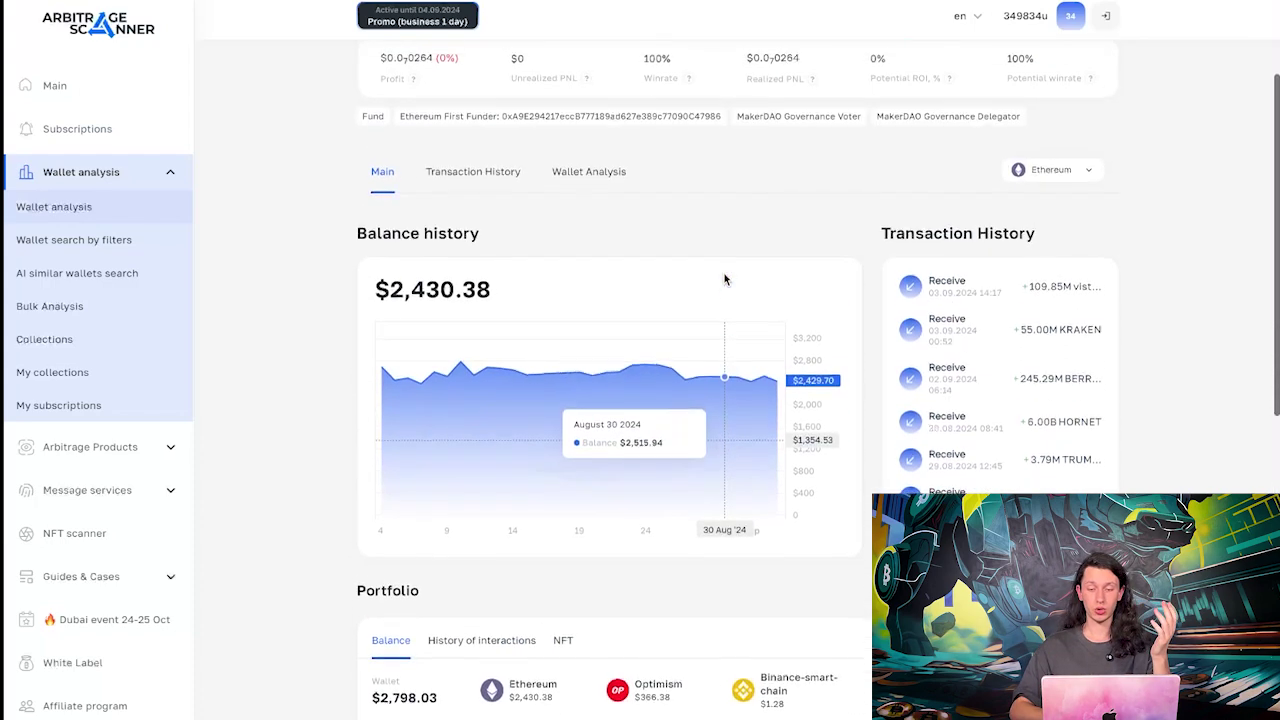
Switch from Wallet search by filters to AI similar wallets search
left_click(109, 246)
left_click(140, 276)
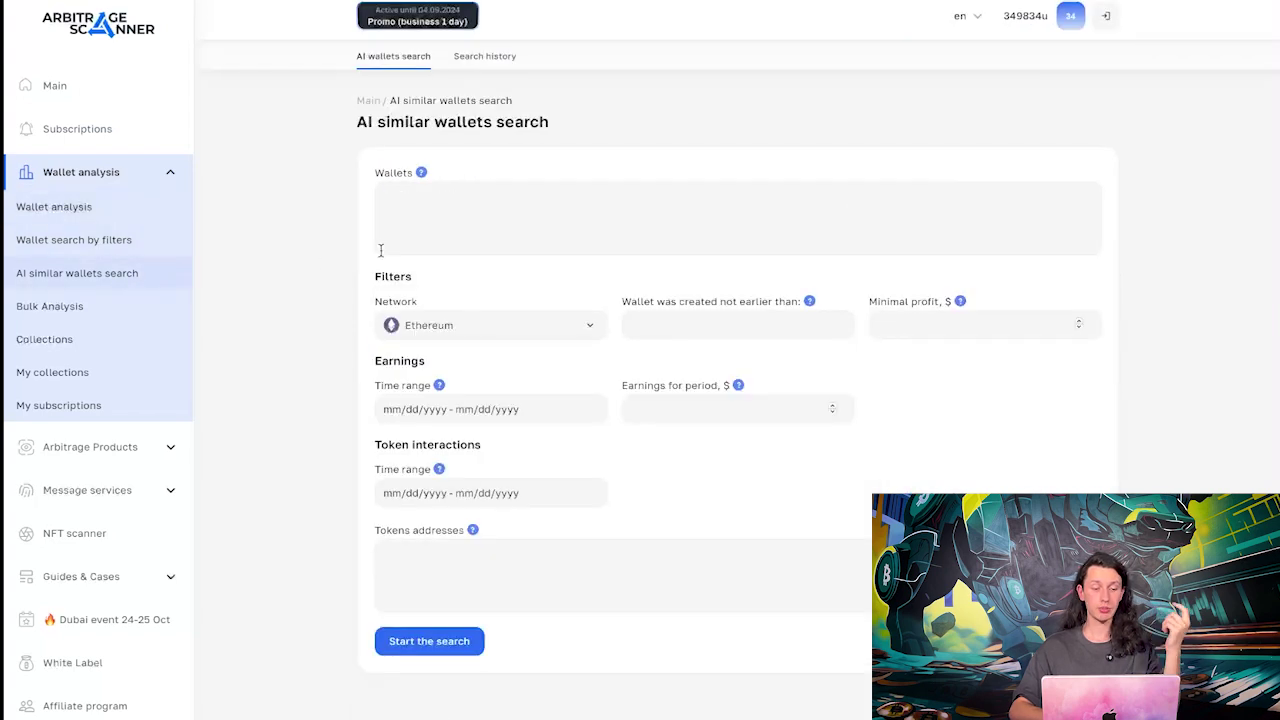